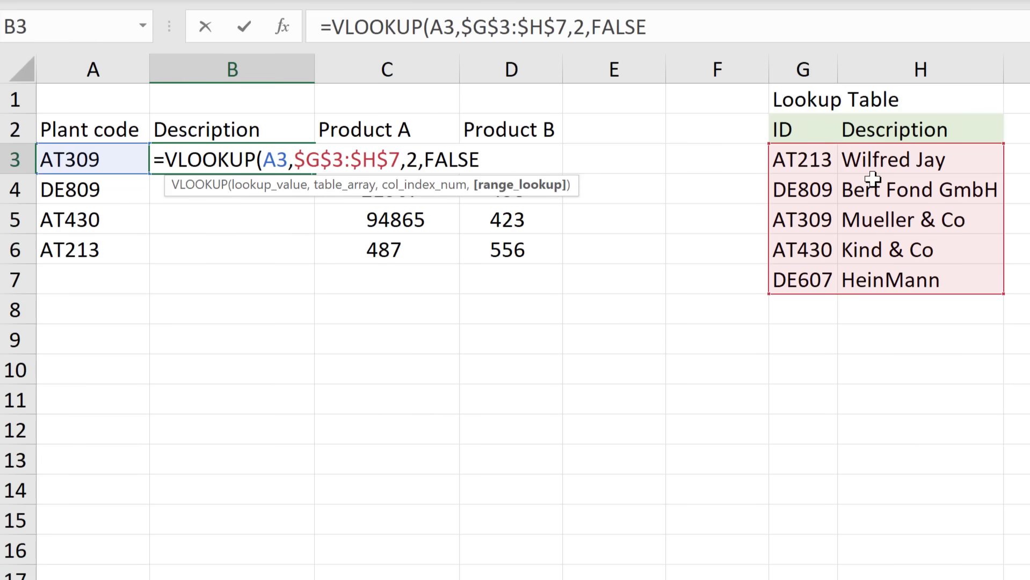
- Enter =VLOOKUP(A3,$G$3:$H$7,2,FALSE) in B3 and fill it down to B6, giving #N/A
{"action": "type", "text": ")"}
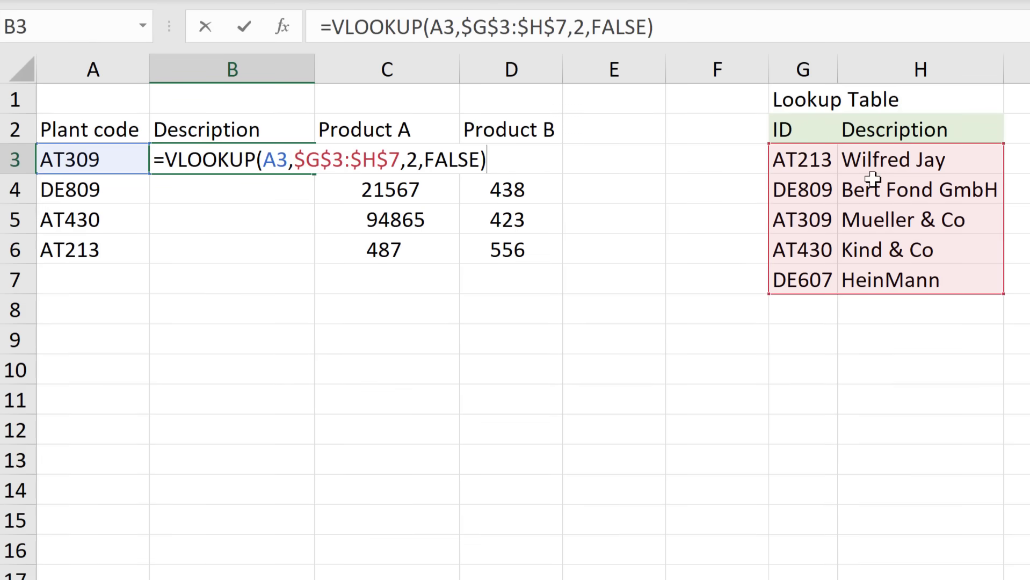
{"action": "key", "text": "ctrl+Return"}
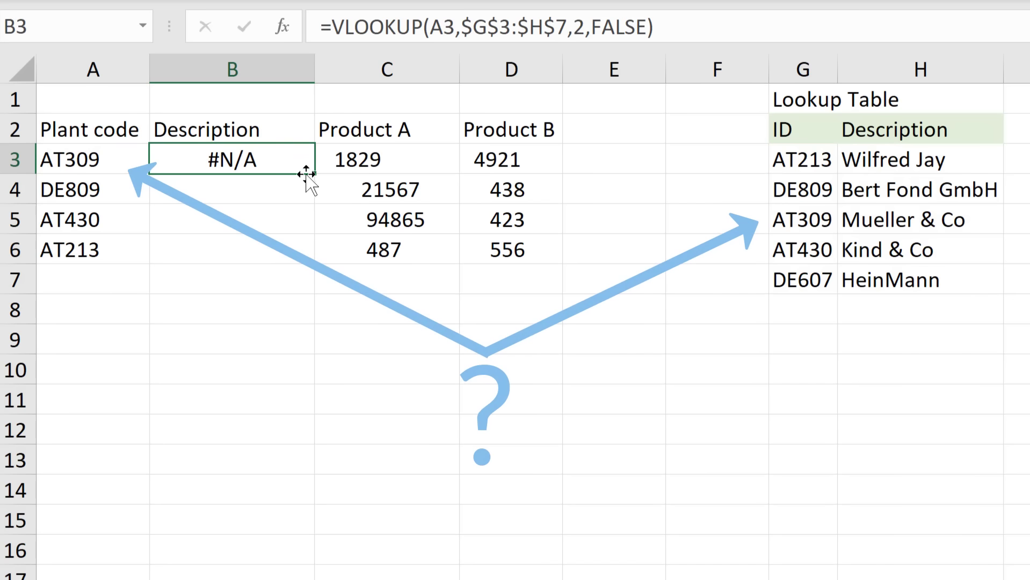
{"action": "left_click_drag", "start_coordinate": [317, 176], "coordinate": [302, 230]}
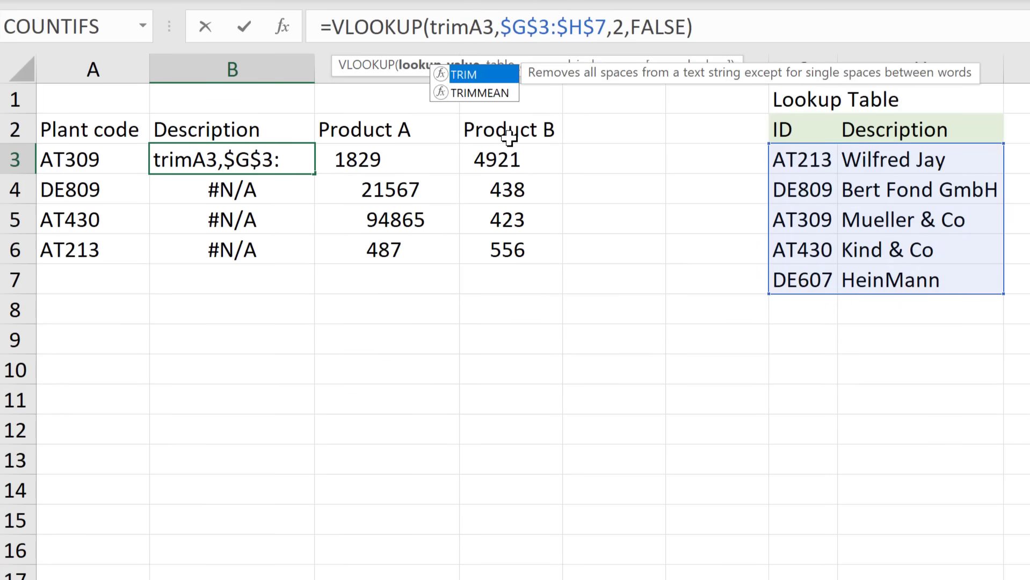
- Wrap A3 in TRIM inside B3's VLOOKUP and fill it down to B6
{"action": "type", "text": "("}
{"action": "key", "text": "Right"}
{"action": "key", "text": "Right"}
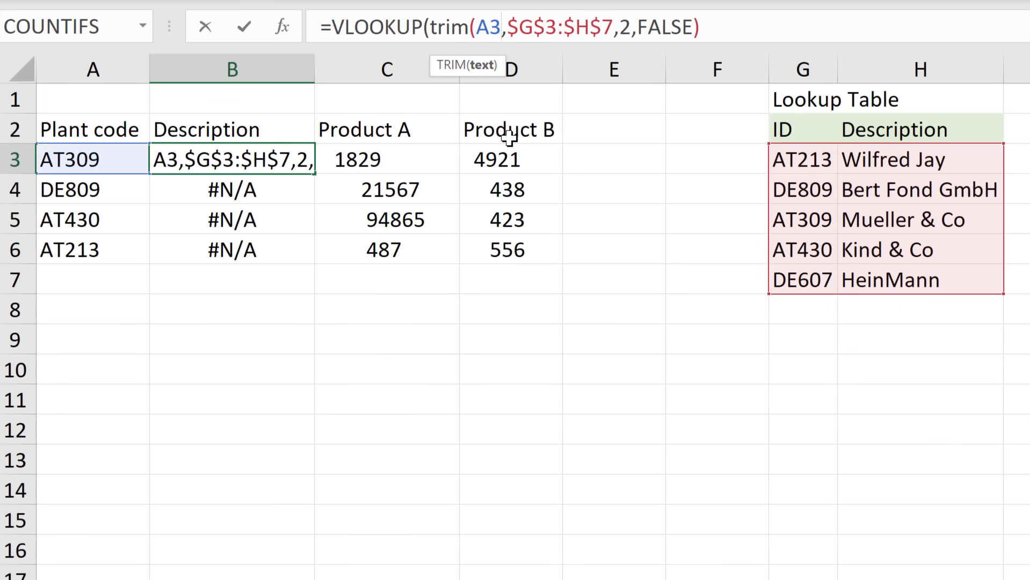
{"action": "type", "text": ")"}
{"action": "key", "text": "ctrl+Return"}
{"action": "double_click", "coordinate": [316, 175]}
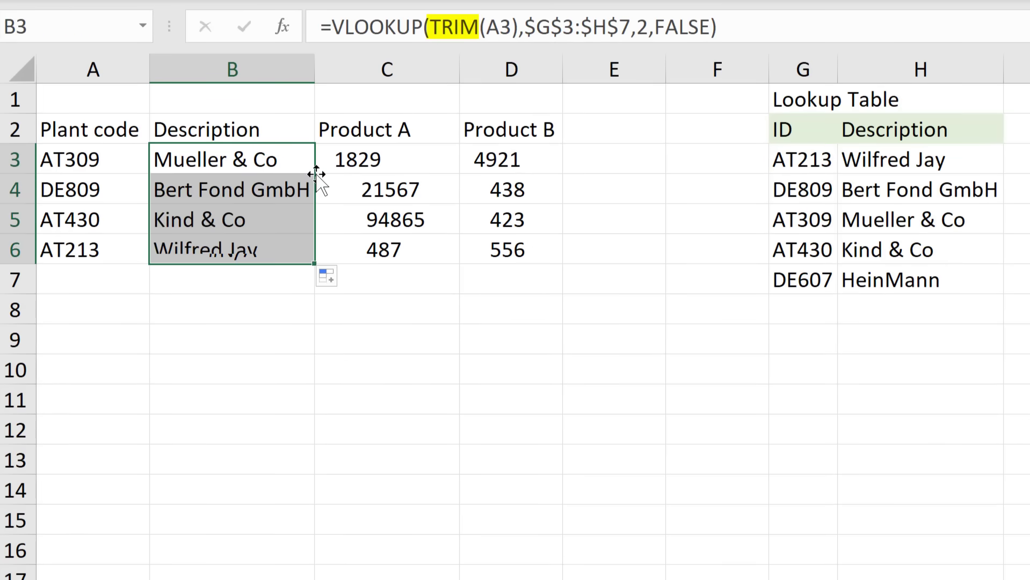
{"action": "left_click", "coordinate": [276, 249]}
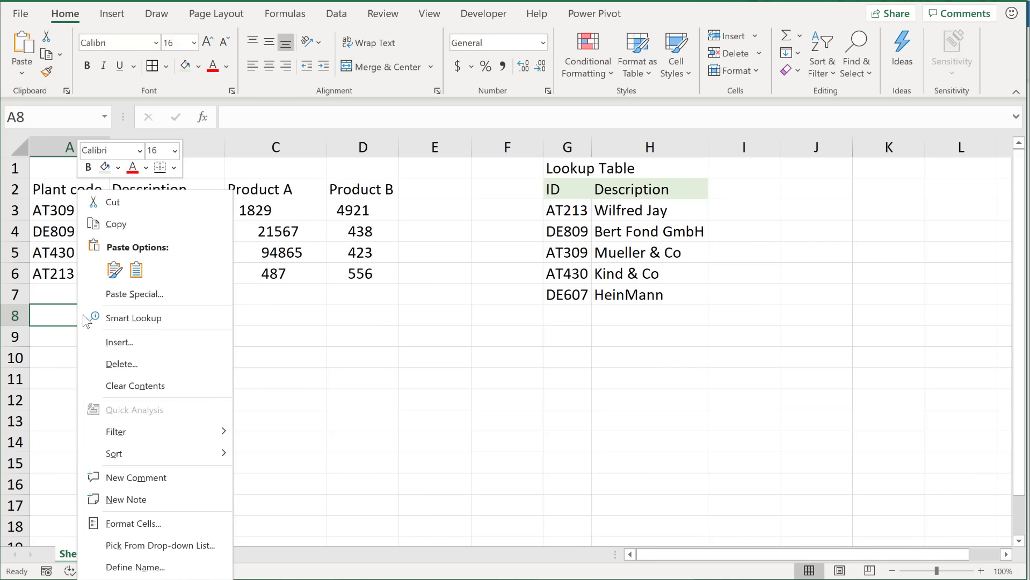
- Paste the table copy at A8 and copy the Description column B2:B6 into B8:B12
{"action": "left_click", "coordinate": [136, 270]}
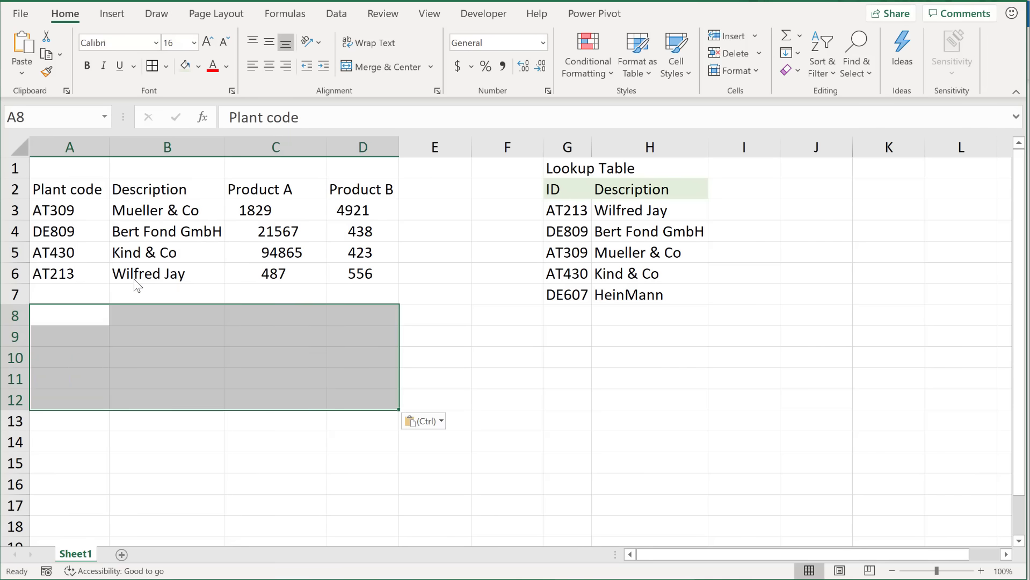
{"action": "left_click_drag", "start_coordinate": [156, 189], "coordinate": [185, 269]}
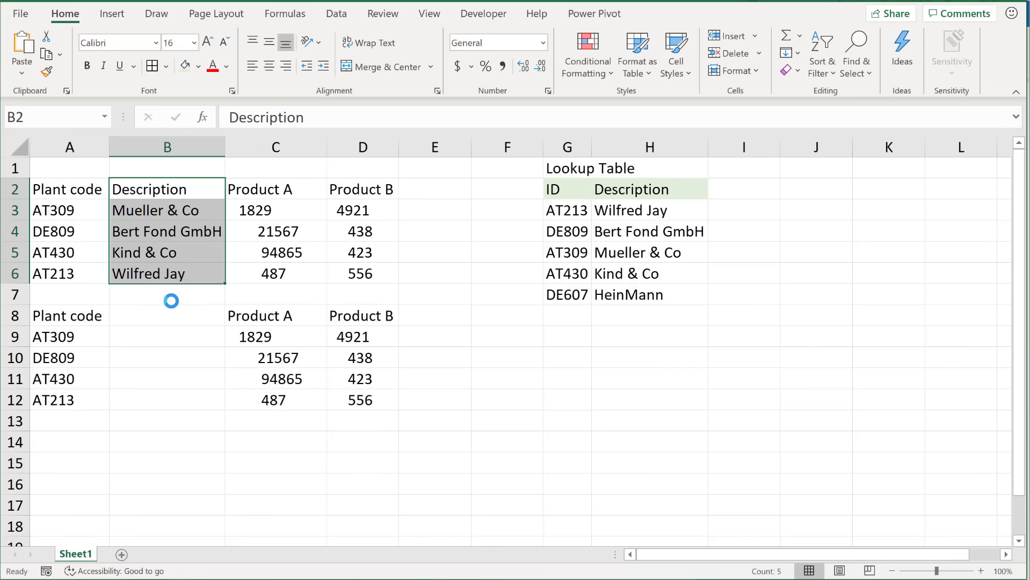
{"action": "key", "text": "ctrl+c"}
{"action": "left_click", "coordinate": [157, 318]}
{"action": "key", "text": "ctrl+v"}
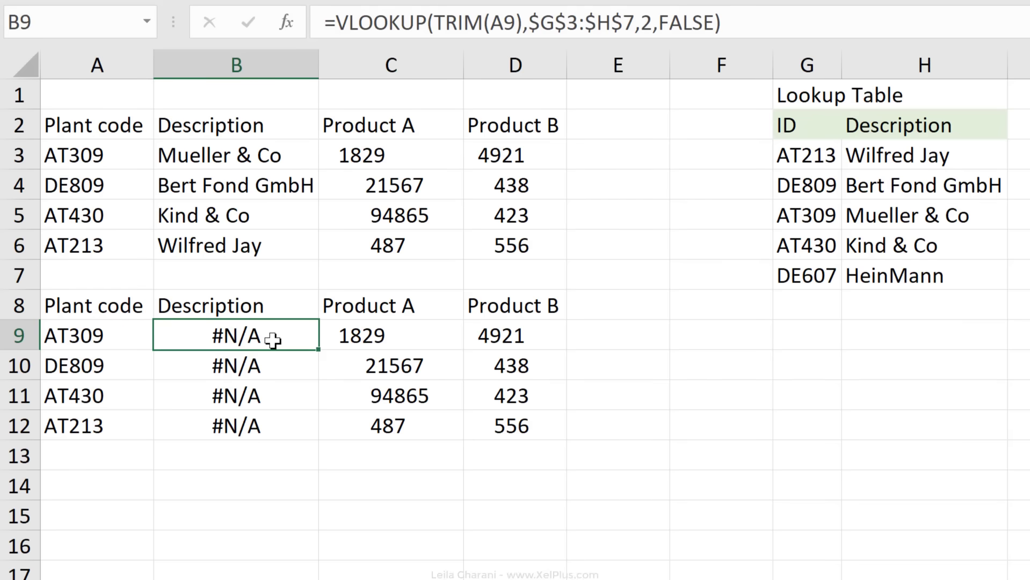
{"action": "left_click", "coordinate": [743, 23]}
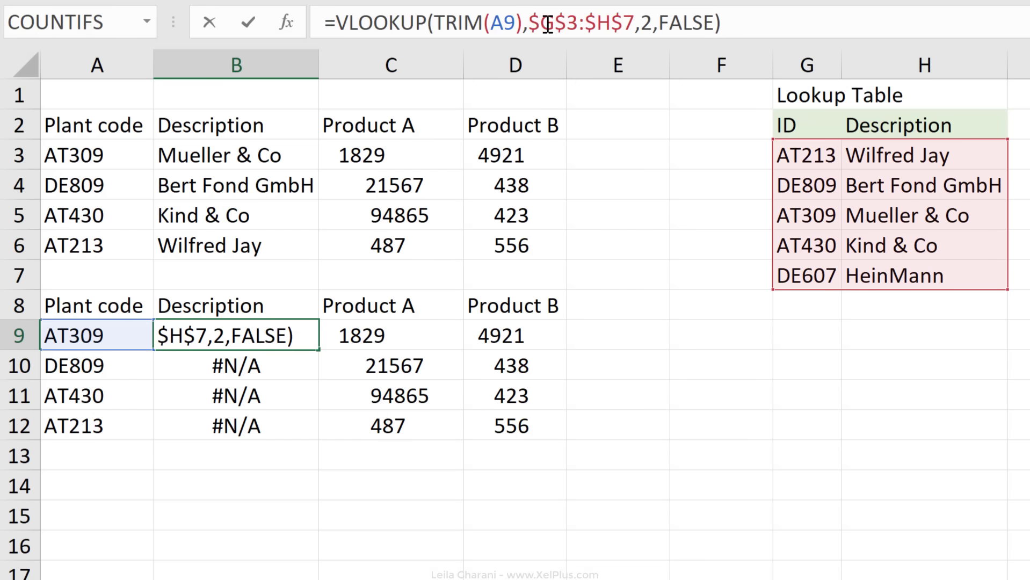
{"action": "left_click", "coordinate": [523, 23]}
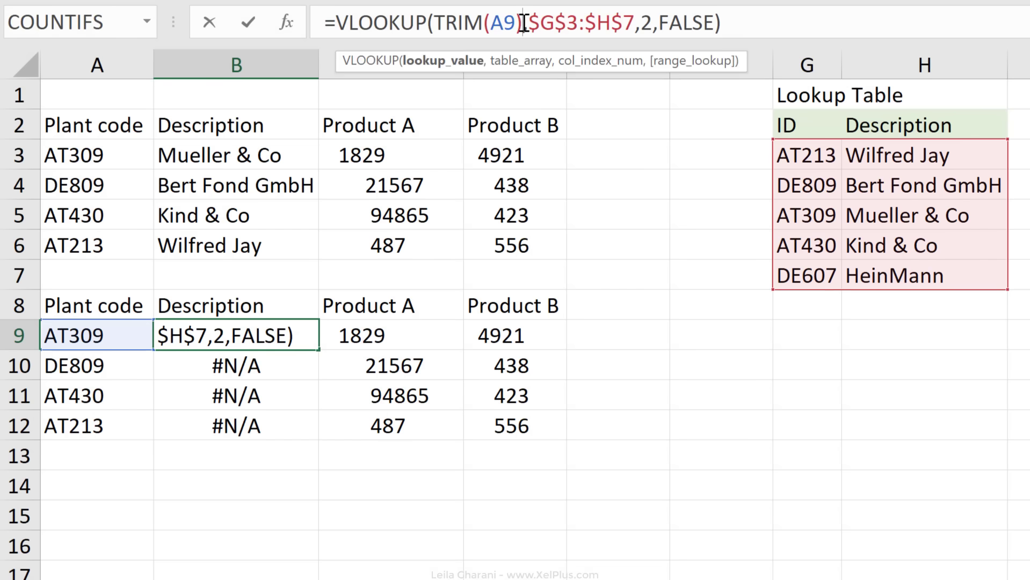
{"action": "left_click_drag", "start_coordinate": [523, 23], "coordinate": [437, 40]}
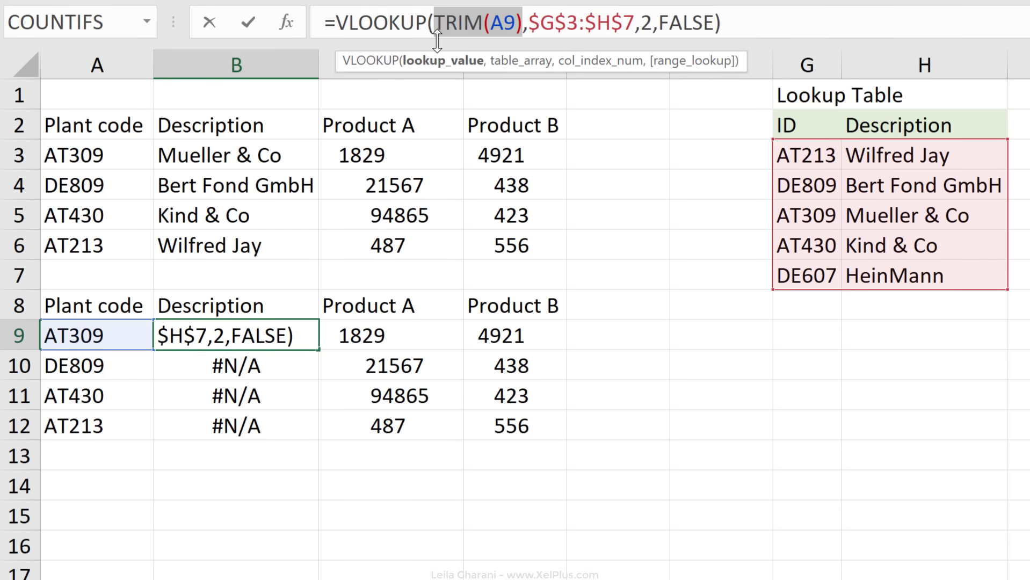
{"action": "key", "text": "F9"}
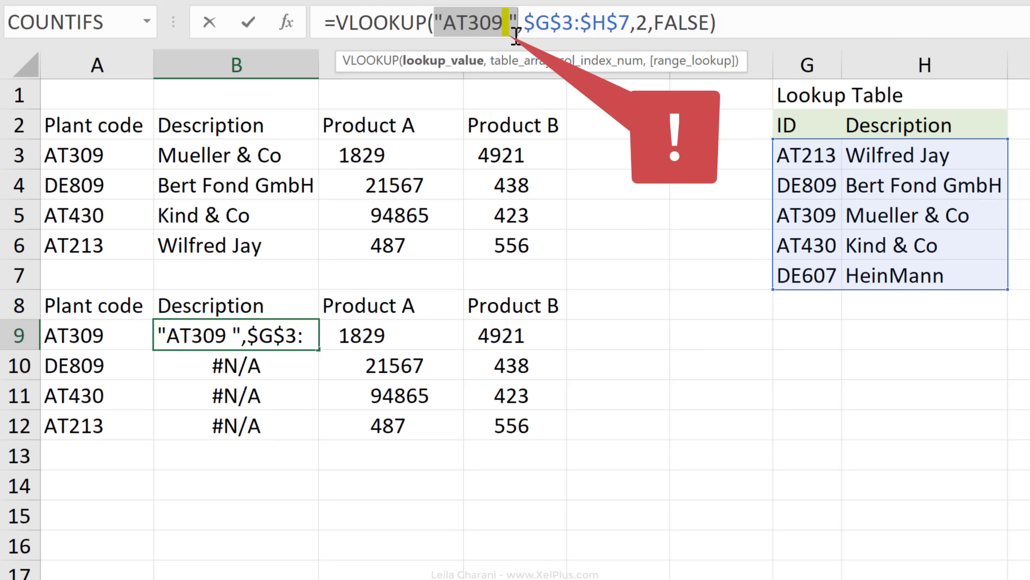
{"action": "key", "text": "Escape"}
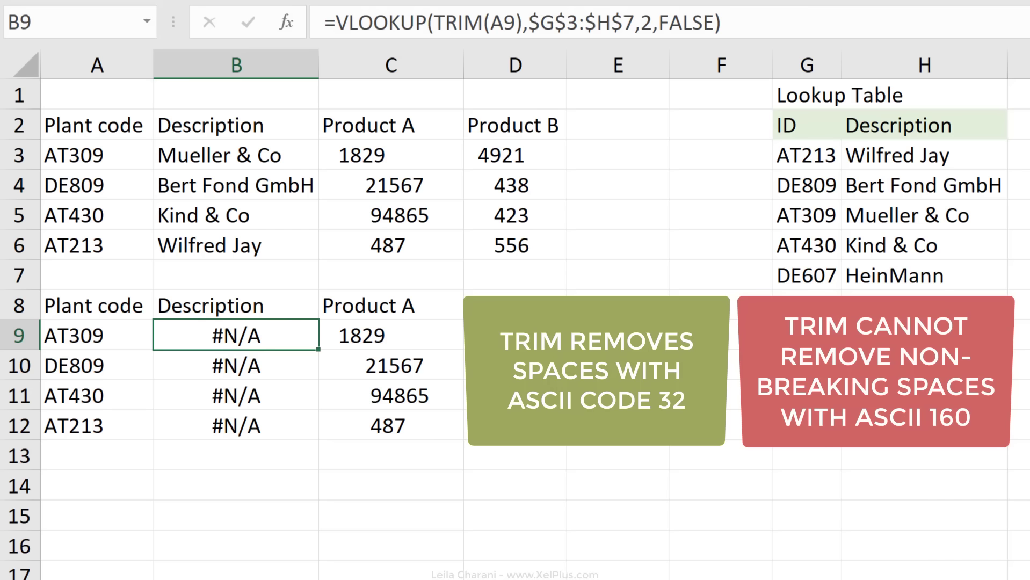
{"action": "left_click", "coordinate": [807, 335]}
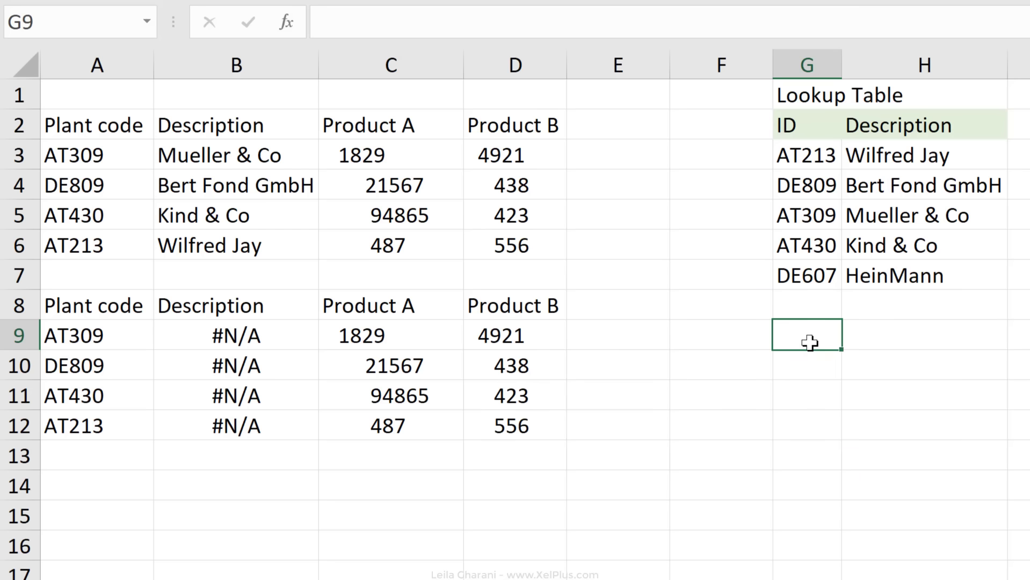
- Put a space in G9 and =CODE(G9) in H9, returning 32
{"action": "double_click", "coordinate": [810, 343]}
{"action": "key", "text": "Return"}
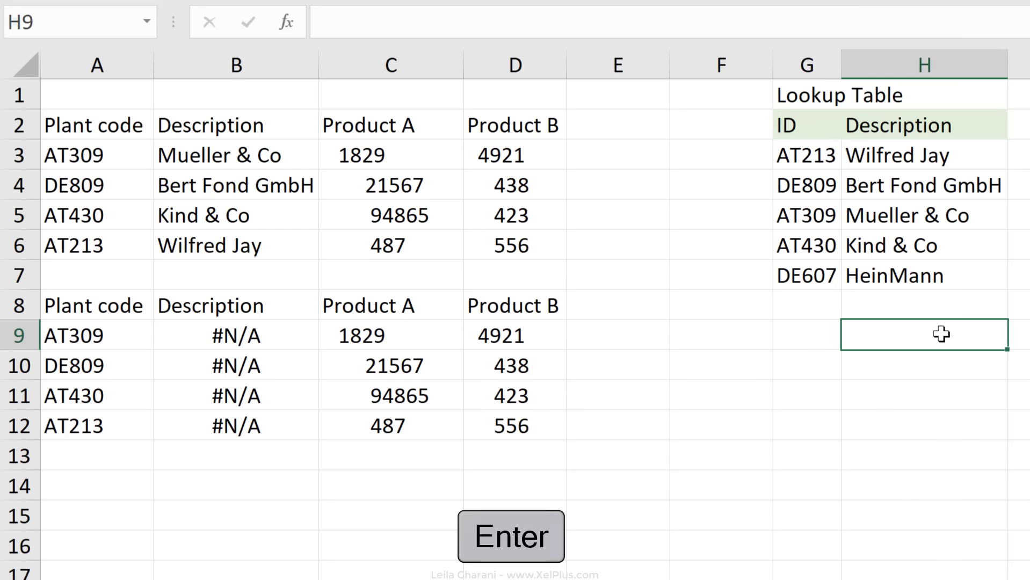
{"action": "type", "text": "="}
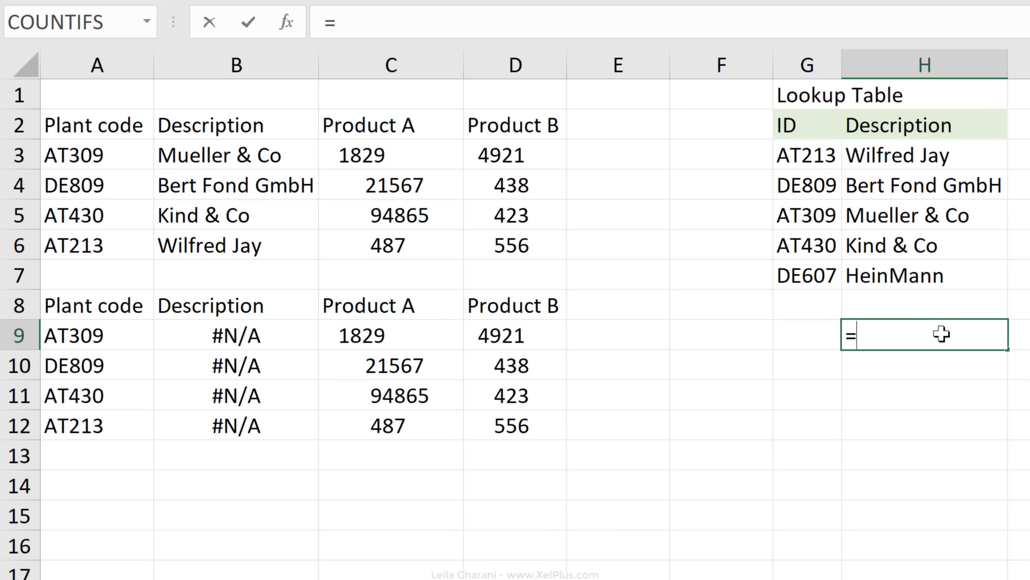
{"action": "type", "text": "code"}
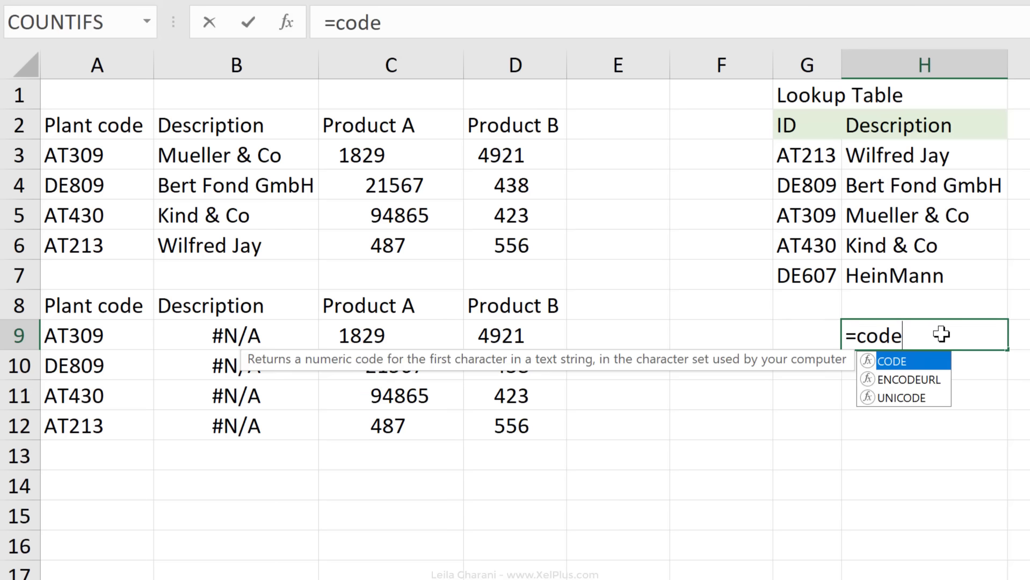
{"action": "type", "text": "("}
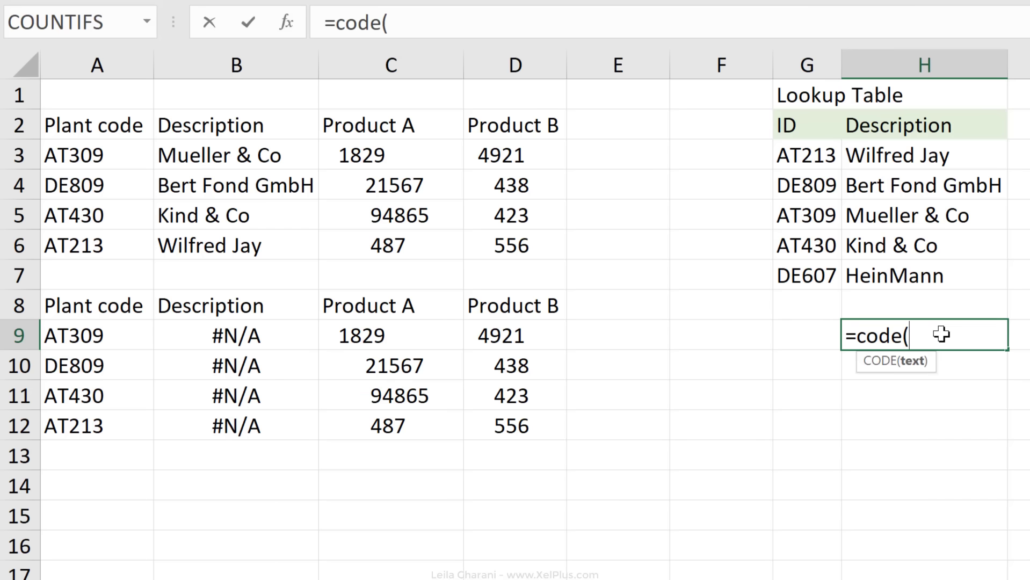
{"action": "key", "text": "Left"}
{"action": "type", "text": ")"}
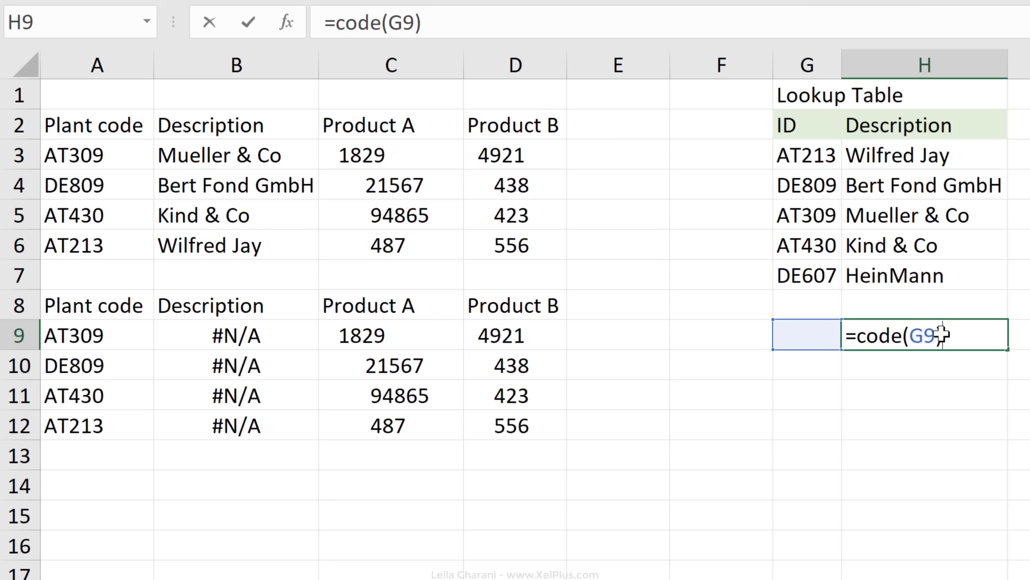
{"action": "key", "text": "ctrl+Return"}
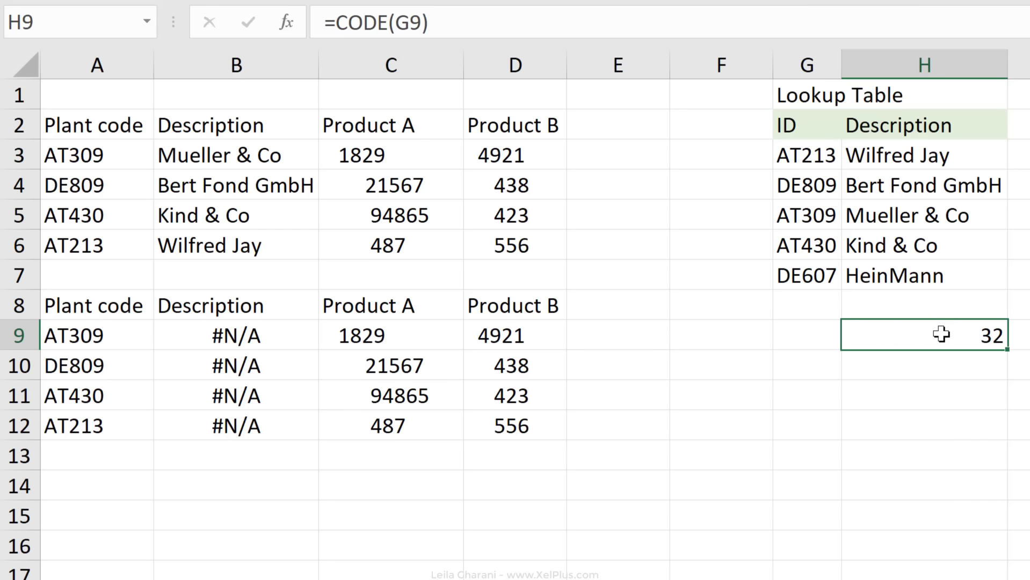
- Copy the trailing character of AT309 in A9 into G10
{"action": "left_click", "coordinate": [107, 336]}
{"action": "key", "text": "ctrl+c"}
{"action": "left_click", "coordinate": [386, 21]}
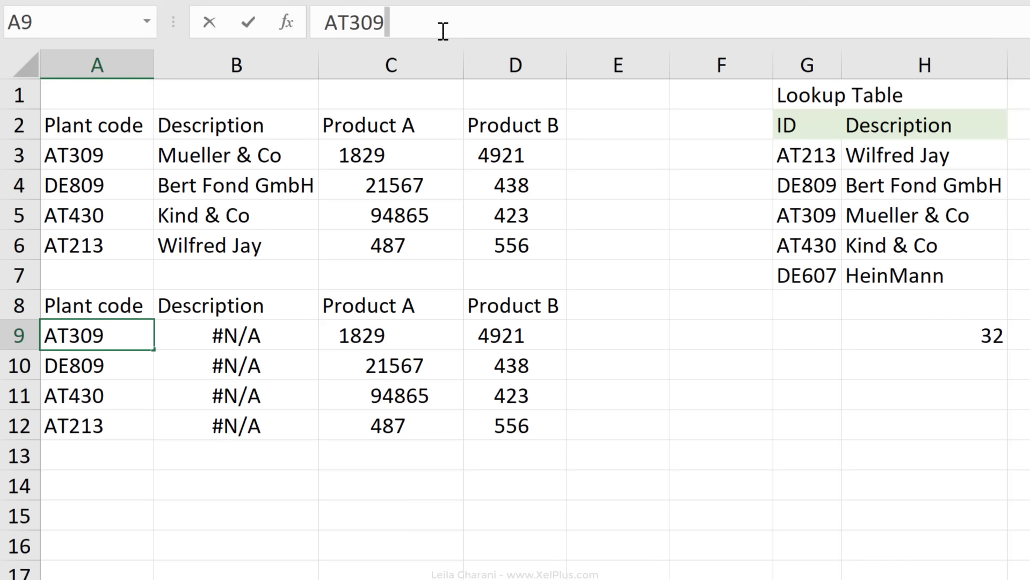
{"action": "key", "text": "Escape"}
{"action": "left_click", "coordinate": [803, 354]}
{"action": "key", "text": "ctrl+v"}
{"action": "left_click", "coordinate": [322, 20]}
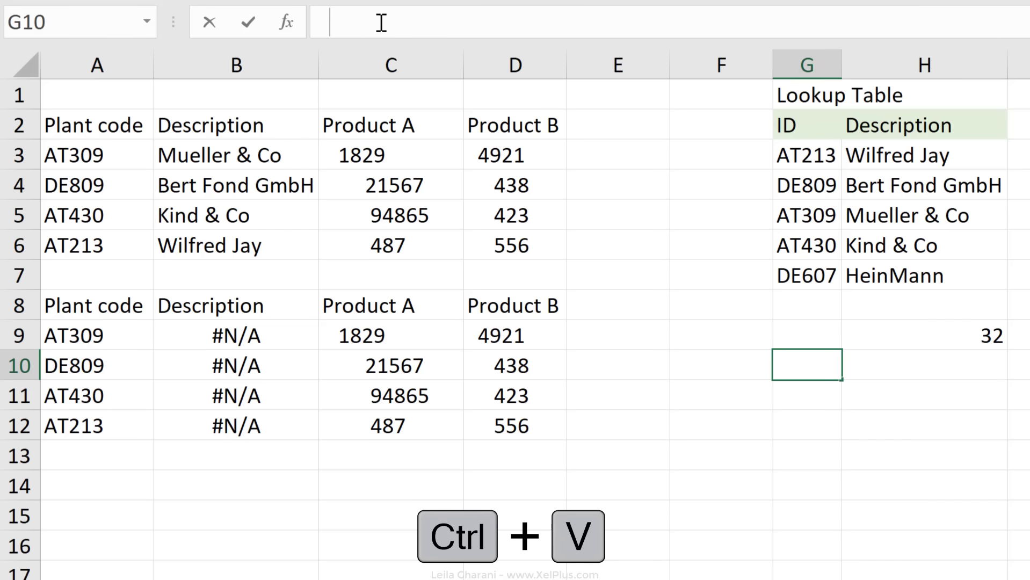
- Fill the CODE formula down to H10, showing 160 for the pasted character
{"action": "left_click", "coordinate": [948, 337]}
{"action": "left_click_drag", "start_coordinate": [1007, 349], "coordinate": [946, 375]}
{"action": "left_click", "coordinate": [932, 370]}
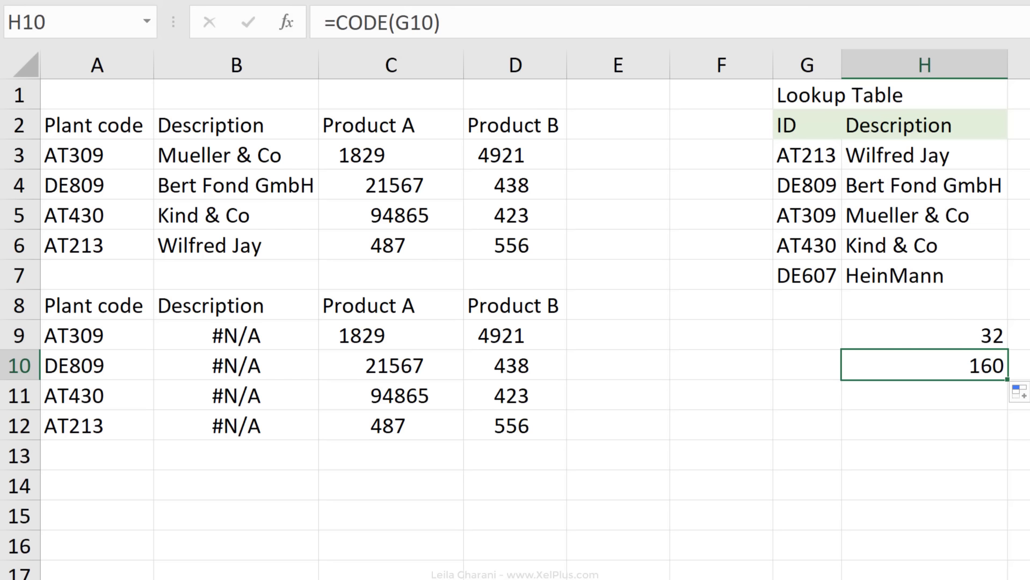
{"action": "left_click", "coordinate": [916, 336]}
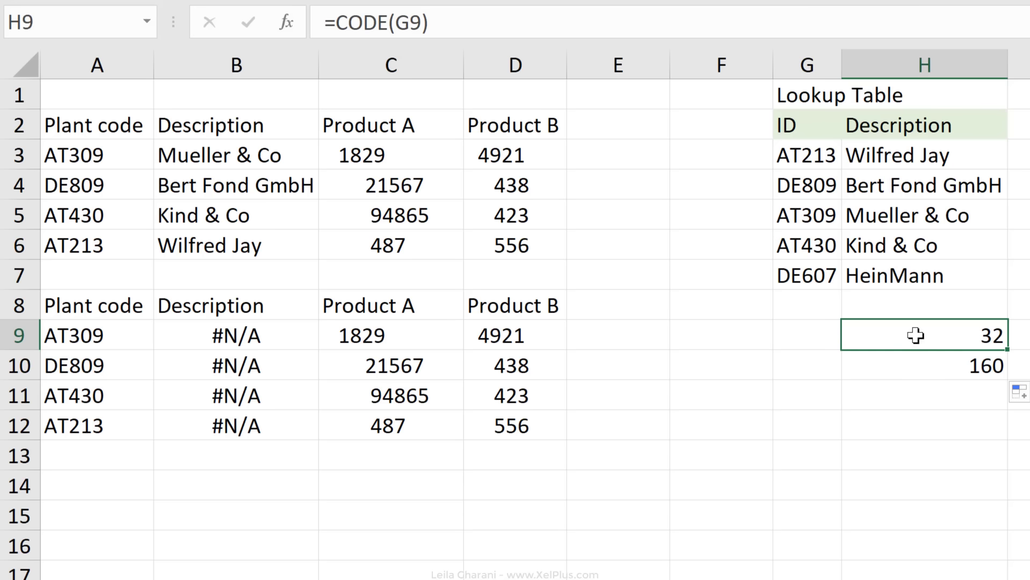
{"action": "left_click", "coordinate": [921, 368]}
{"action": "left_click", "coordinate": [957, 325]}
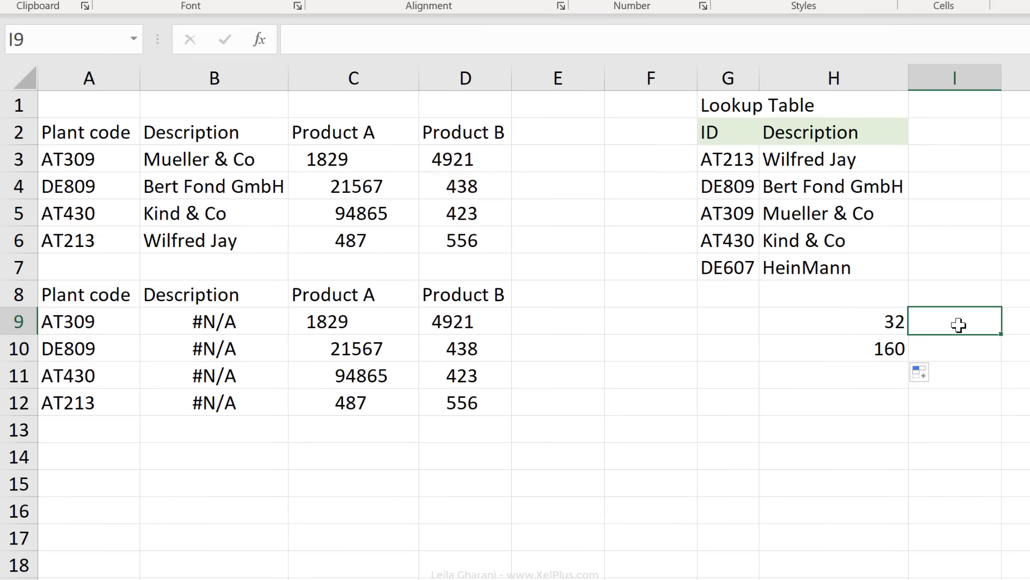
- Enter =CHAR(H9) in I9 and extend it to I10, giving blank-looking characters
{"action": "type", "text": "="}
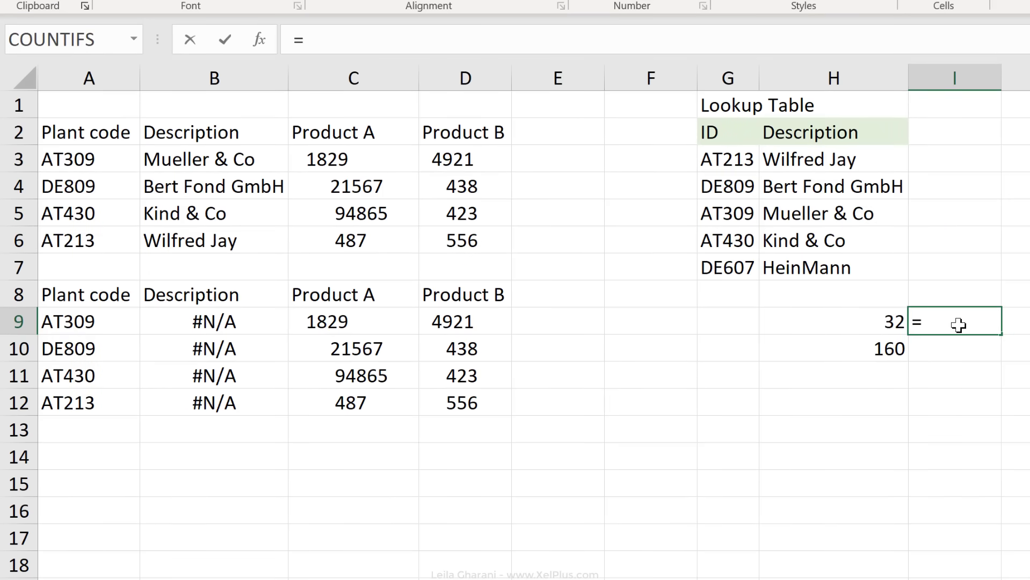
{"action": "type", "text": "char"}
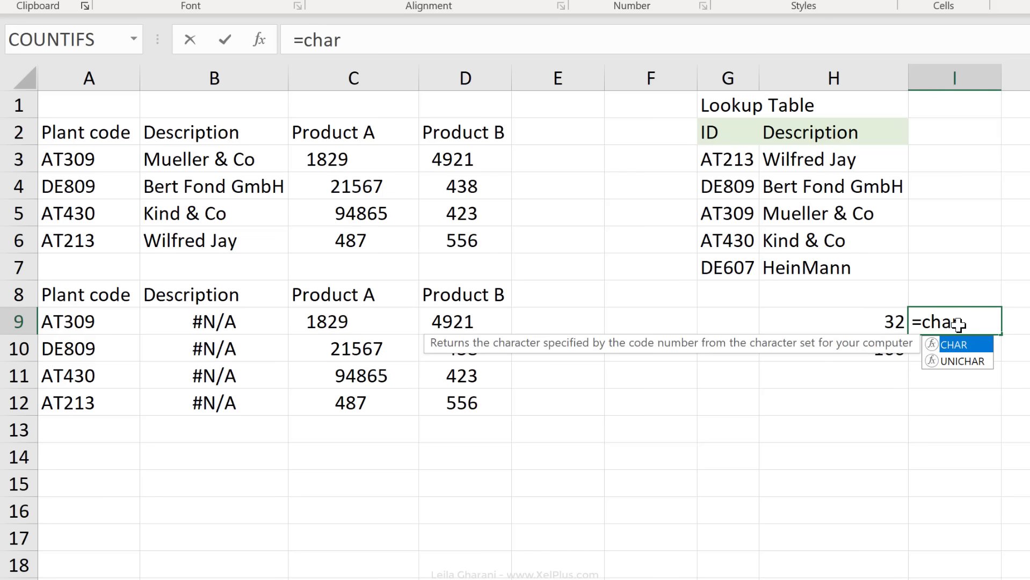
{"action": "type", "text": "("}
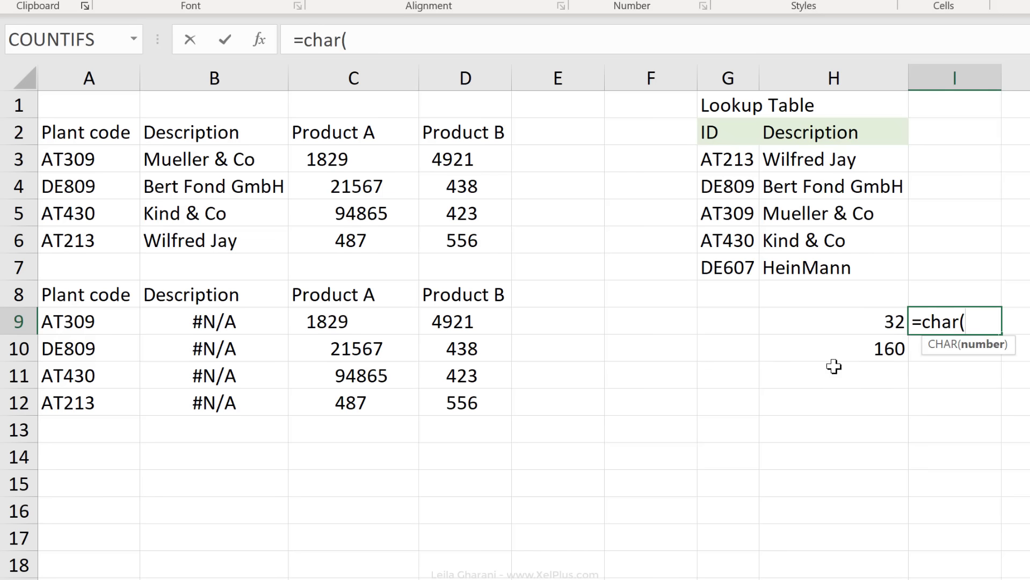
{"action": "left_click", "coordinate": [854, 322]}
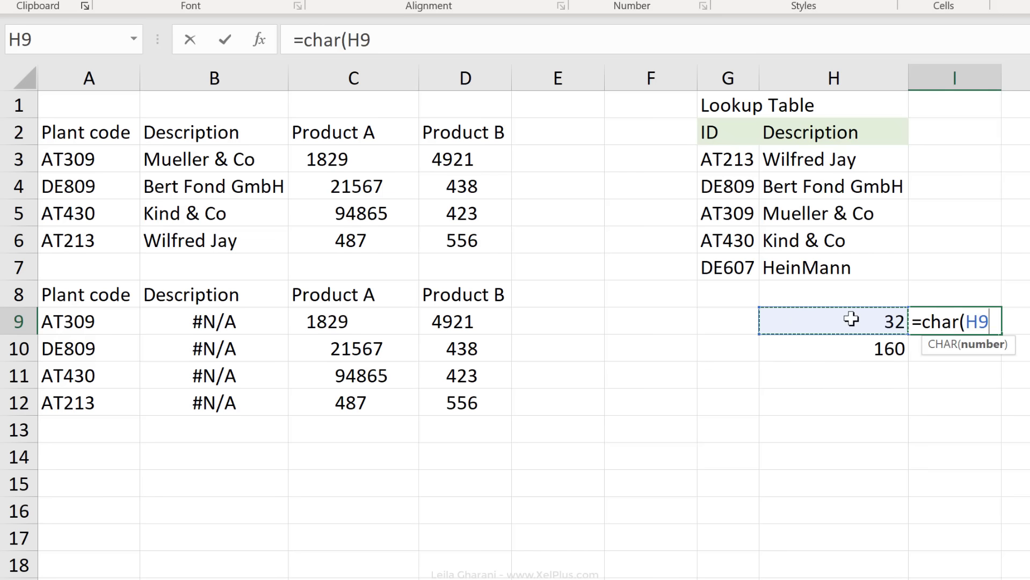
{"action": "type", "text": ")"}
{"action": "key", "text": "ctrl+Return"}
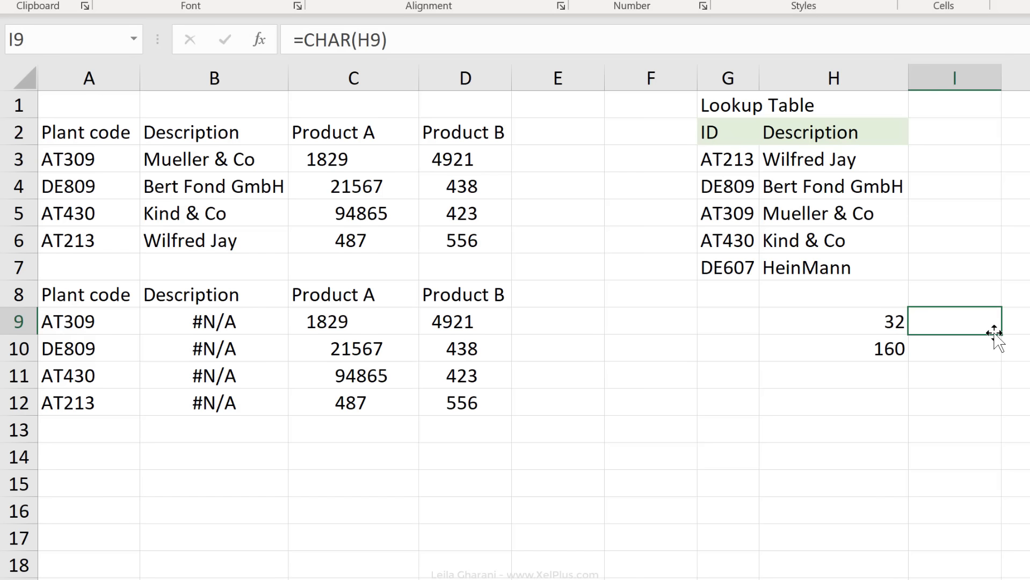
{"action": "left_click_drag", "start_coordinate": [993, 363], "coordinate": [988, 362]}
{"action": "left_click", "coordinate": [956, 323]}
{"action": "left_click", "coordinate": [934, 352]}
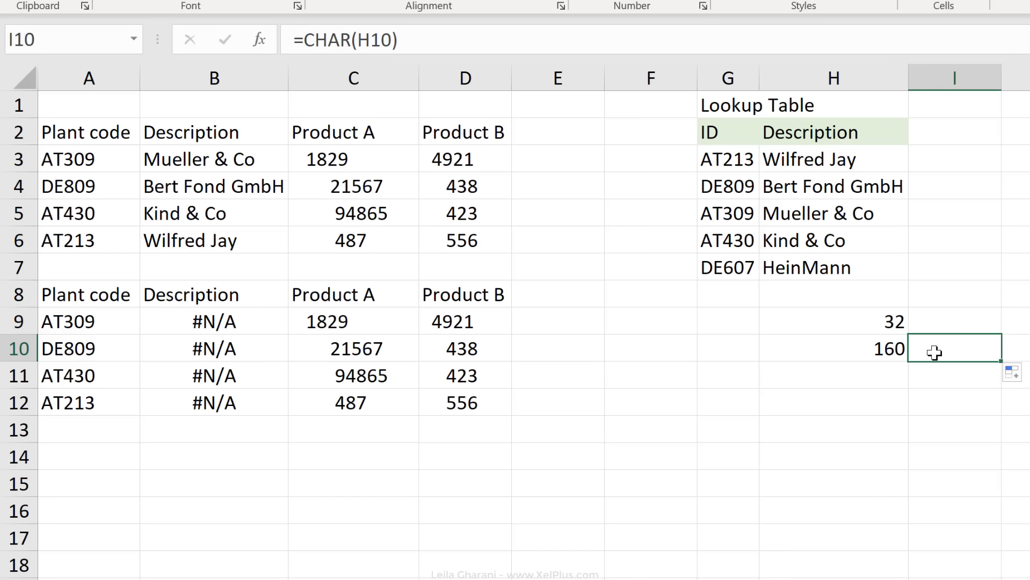
{"action": "left_click_drag", "start_coordinate": [931, 332], "coordinate": [930, 342]}
- Paste I9:I10 back as values and inspect each character in the formula bar
{"action": "type", "text": "=CHAR("}
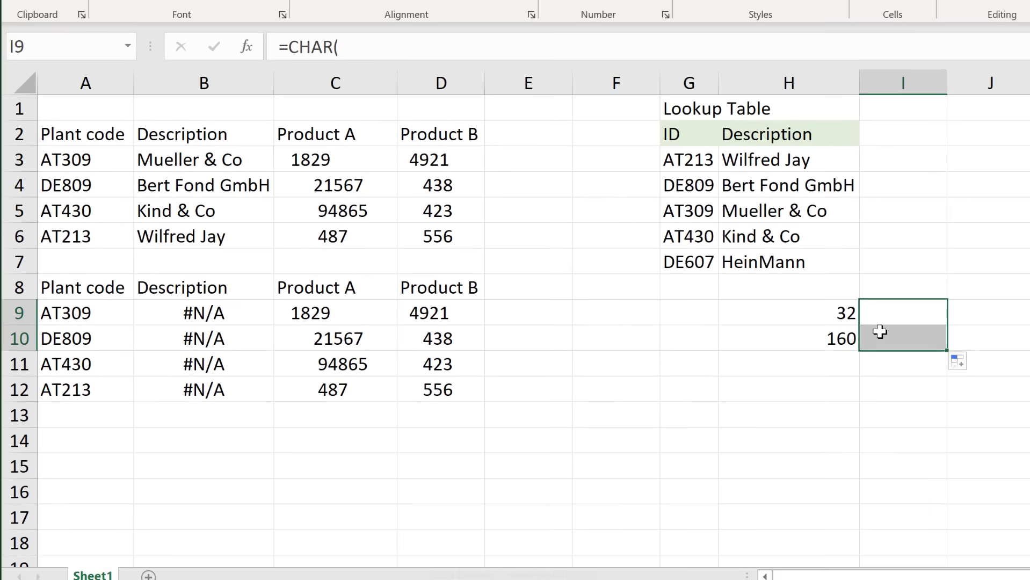
{"action": "key", "text": "ctrl+c"}
{"action": "right_click", "coordinate": [879, 334]}
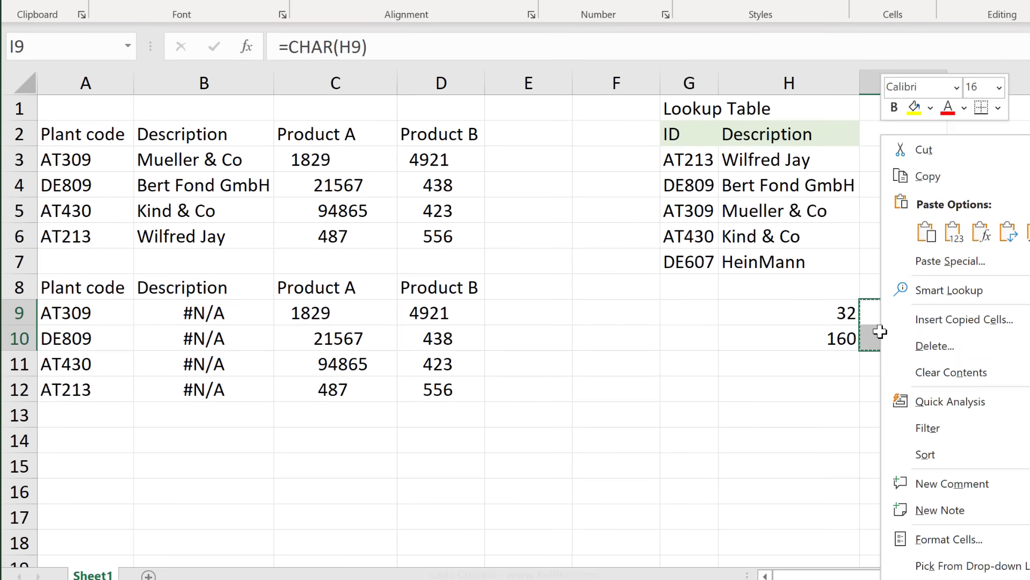
{"action": "left_click", "coordinate": [952, 236]}
{"action": "left_click", "coordinate": [909, 310]}
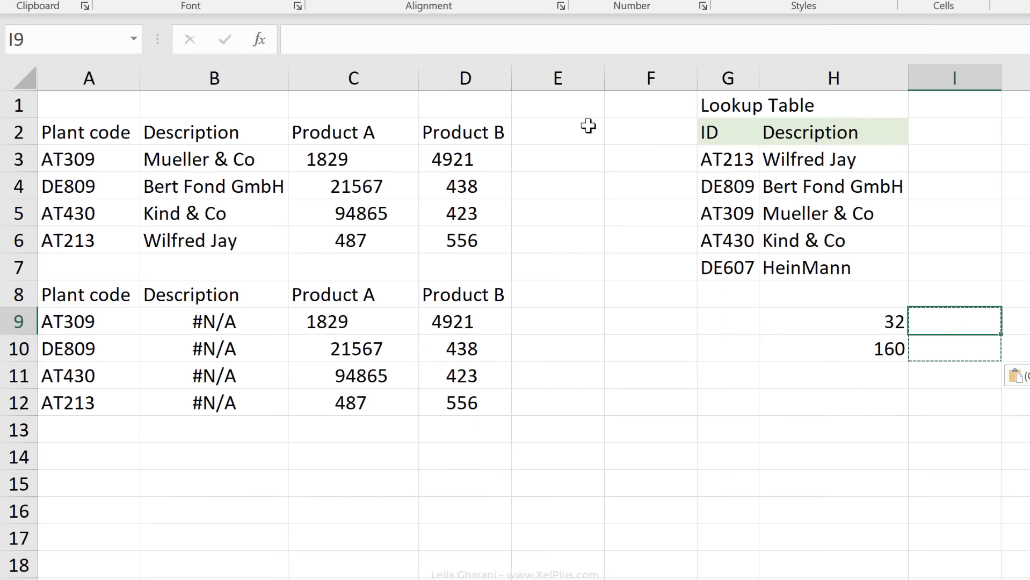
{"action": "left_click", "coordinate": [453, 39]}
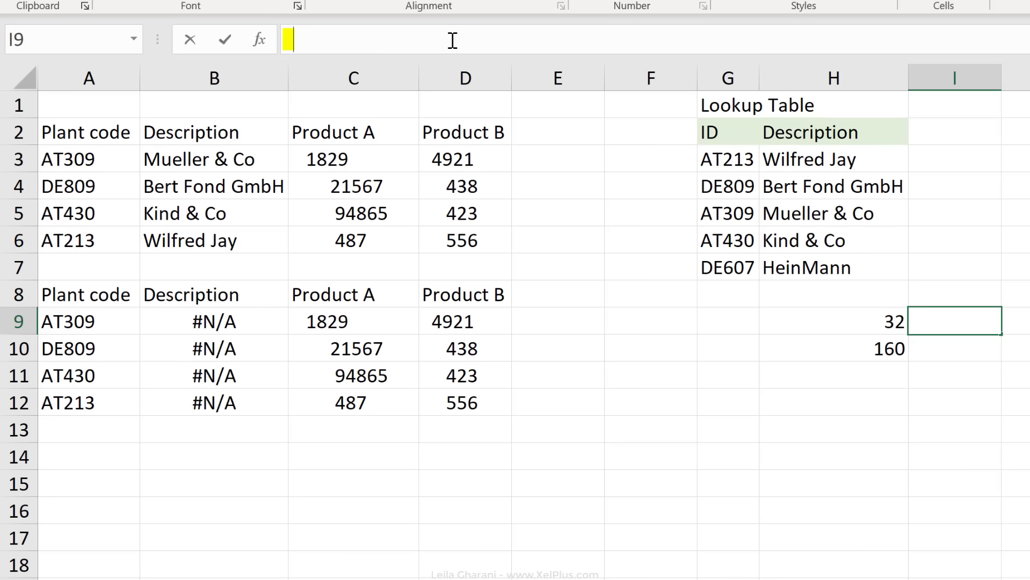
{"action": "key", "text": "Escape"}
{"action": "left_click", "coordinate": [941, 355]}
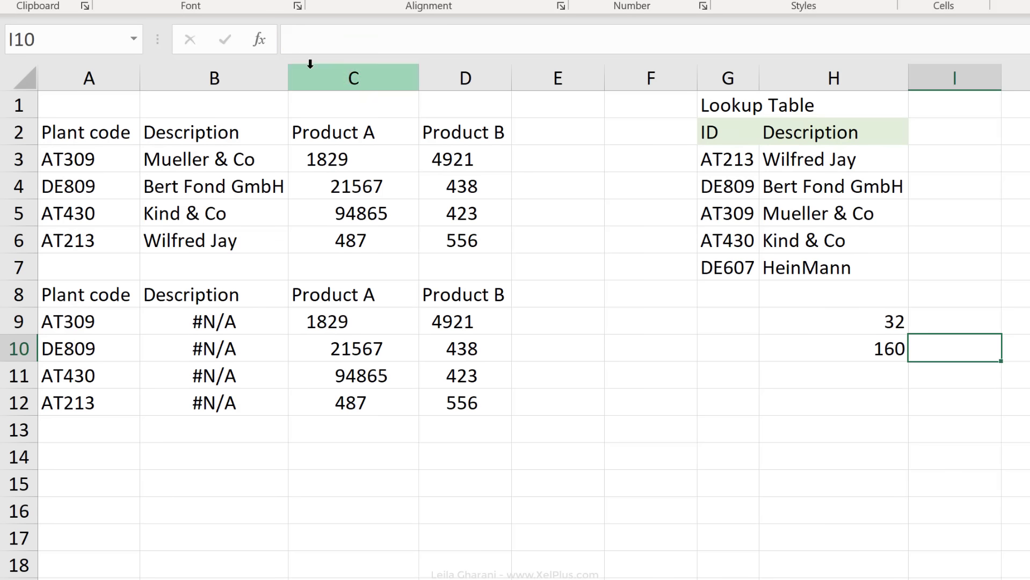
{"action": "left_click", "coordinate": [367, 39]}
{"action": "key", "text": "Escape"}
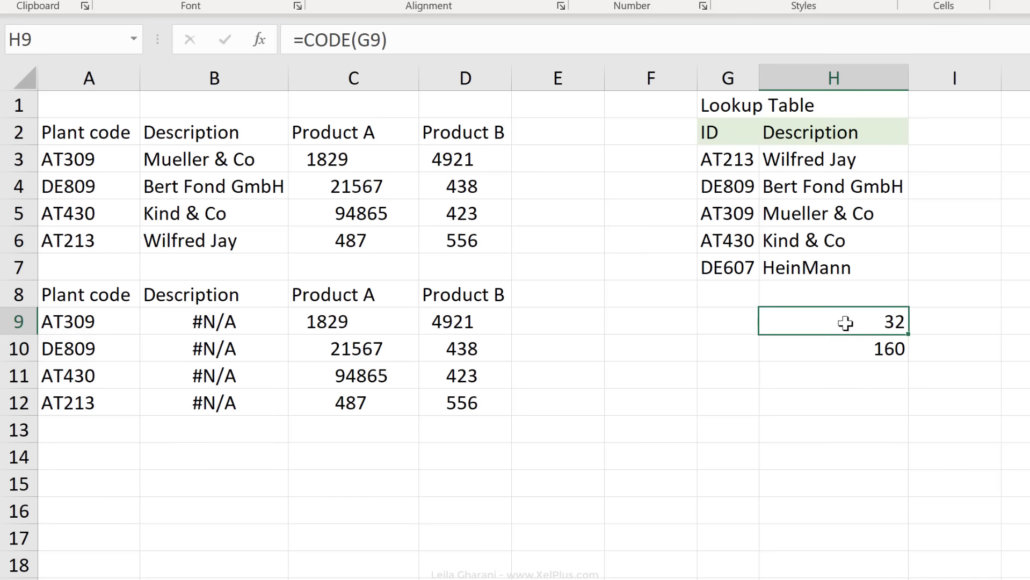
- Delete the CODE helper formulas in H9:H10
{"action": "left_click_drag", "start_coordinate": [851, 333], "coordinate": [853, 339]}
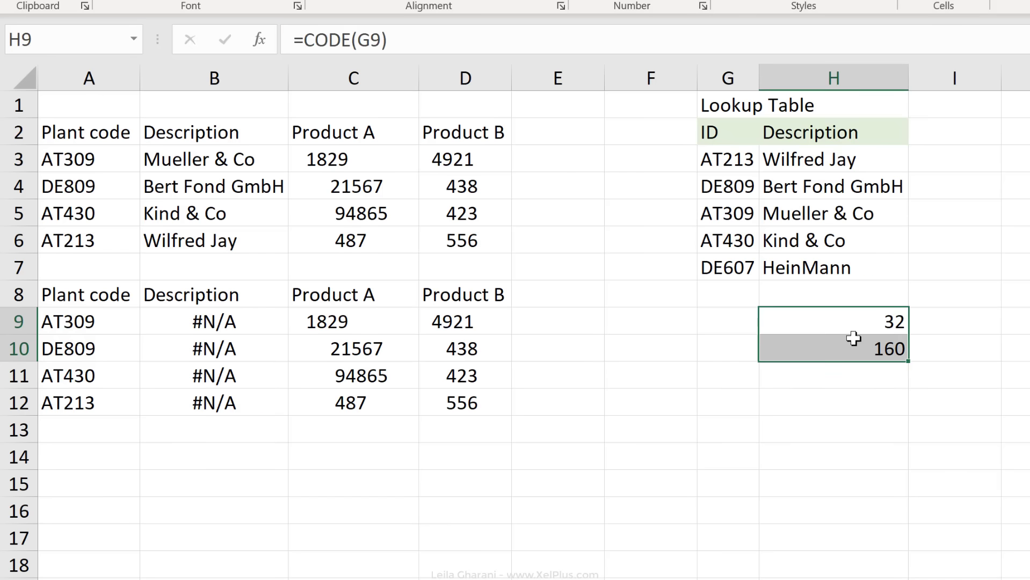
{"action": "left_click", "coordinate": [843, 322]}
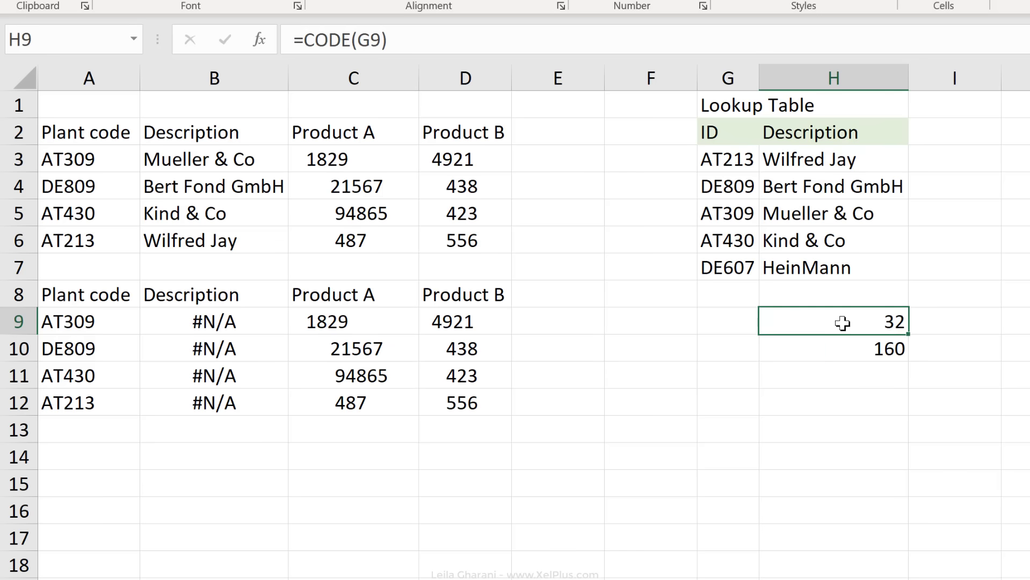
{"action": "left_click", "coordinate": [852, 346]}
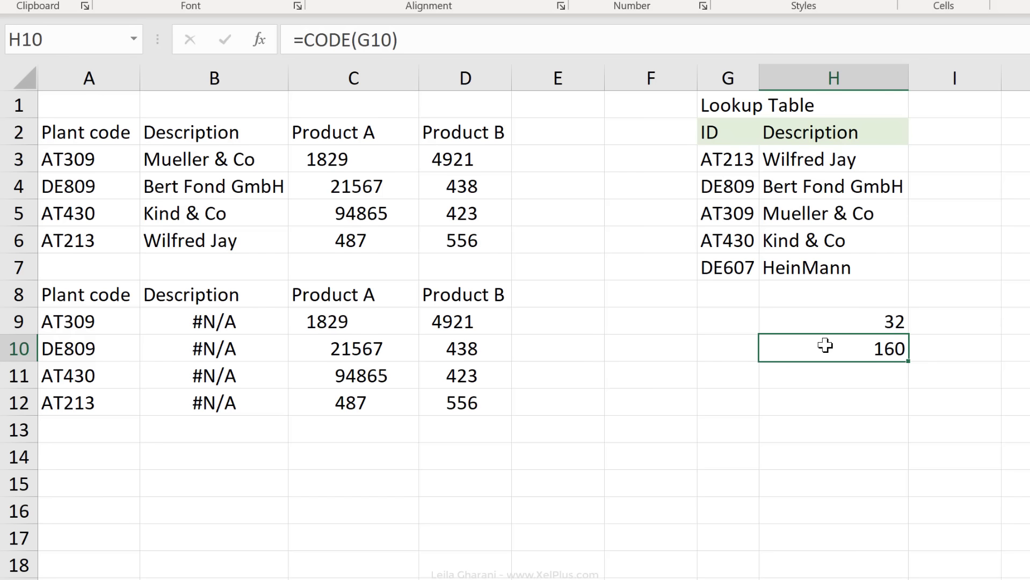
{"action": "left_click_drag", "start_coordinate": [808, 327], "coordinate": [810, 339]}
{"action": "key", "text": "Delete"}
- Replace TRIM in B9's lookup with SUBSTITUTE applied to A9
{"action": "left_click", "coordinate": [266, 329]}
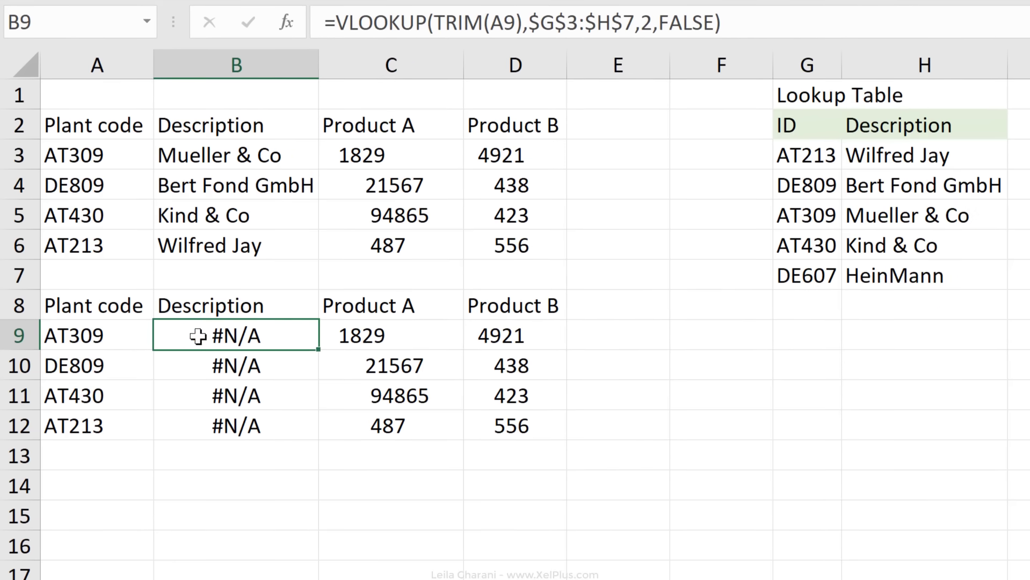
{"action": "left_click", "coordinate": [98, 336]}
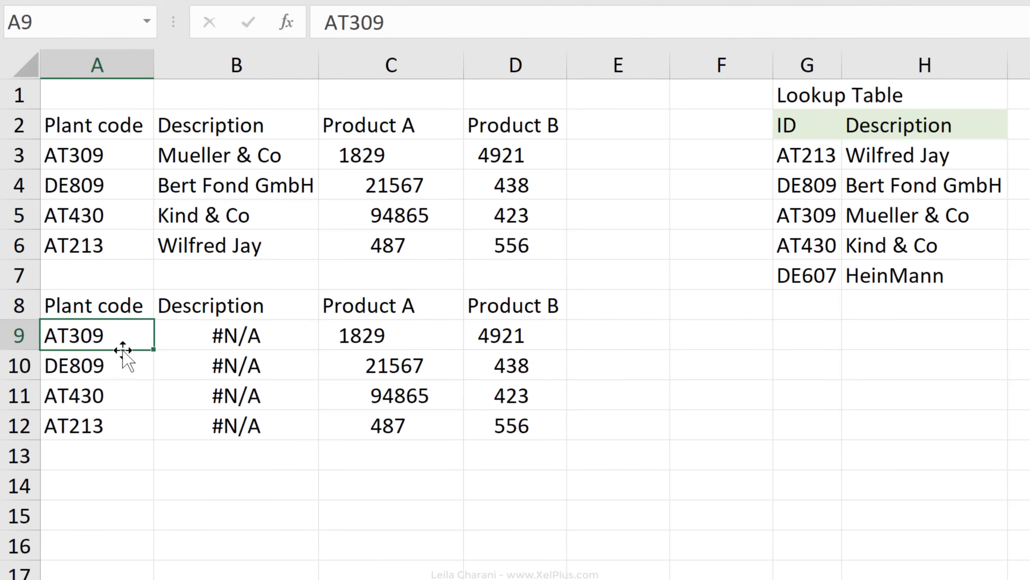
{"action": "left_click", "coordinate": [241, 336]}
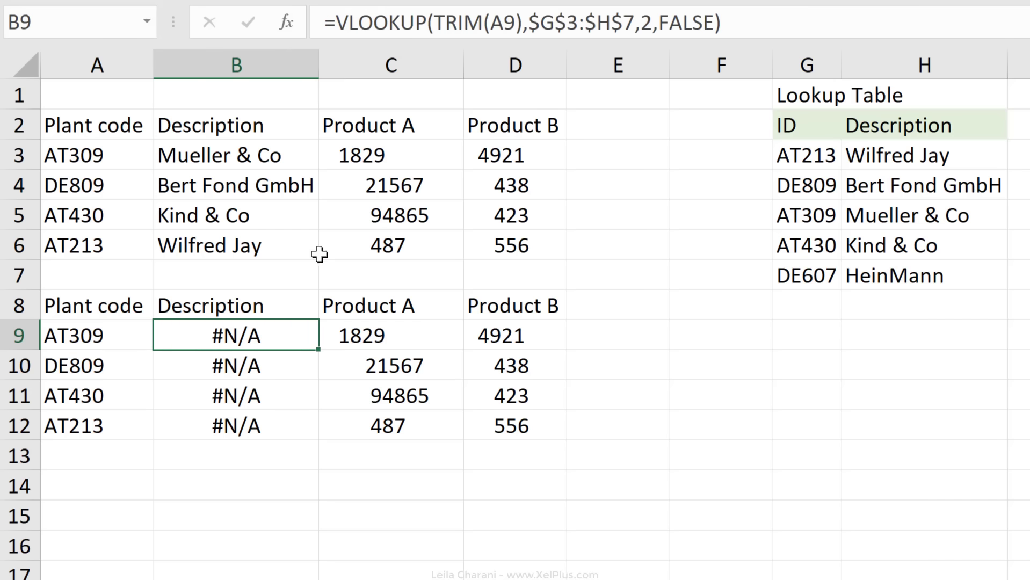
{"action": "left_click", "coordinate": [480, 21]}
{"action": "key", "text": "BackSpace"}
{"action": "key", "text": "BackSpace"}
{"action": "key", "text": "BackSpace"}
{"action": "key", "text": "BackSpace"}
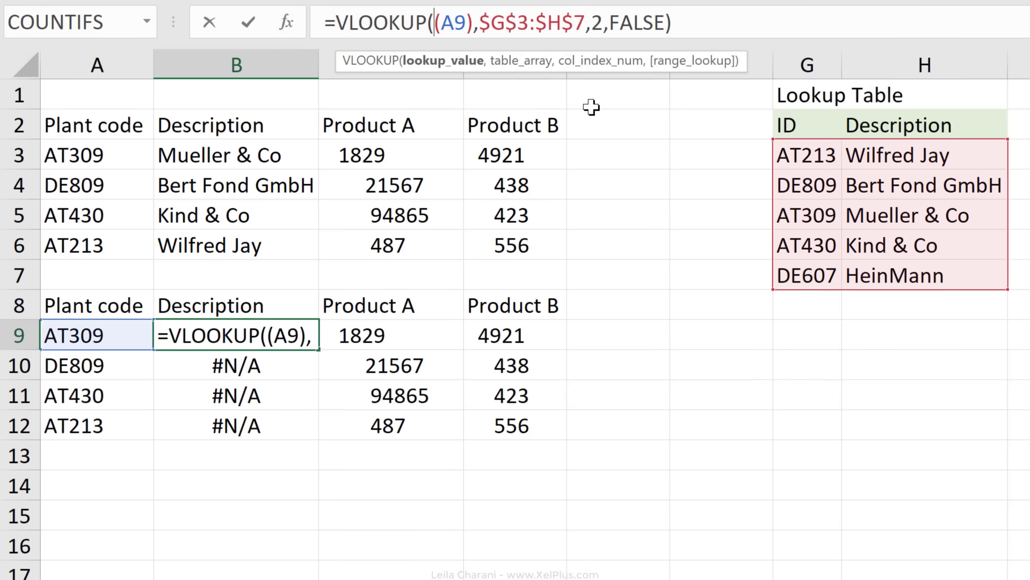
{"action": "type", "text": "subs"}
{"action": "key", "text": "Tab"}
- Complete it as SUBSTITUTE(A9,CHAR(160),) so B9 returns Mueller & Co
{"action": "key", "text": "Right"}
{"action": "key", "text": "Right"}
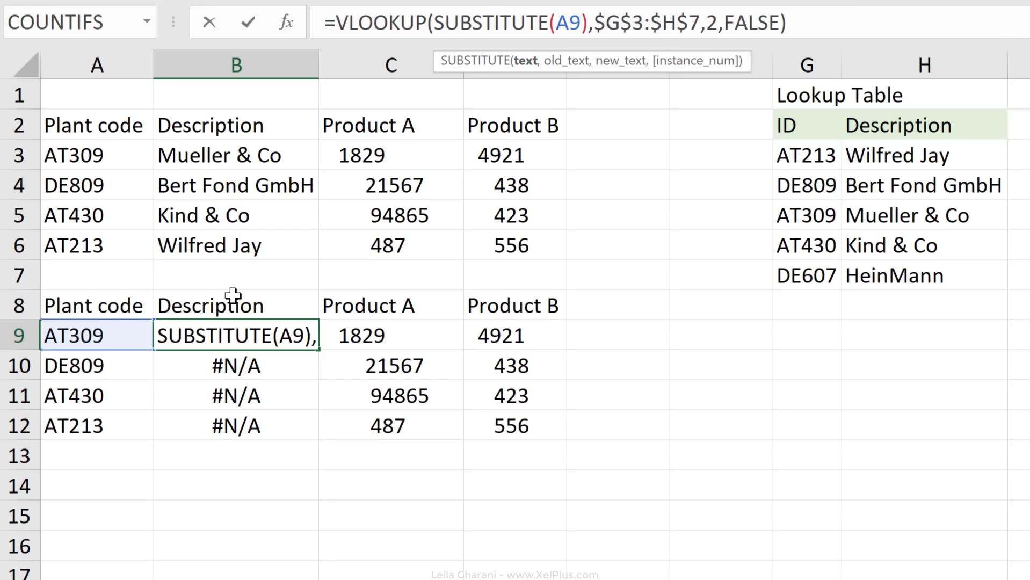
{"action": "type", "text": ","}
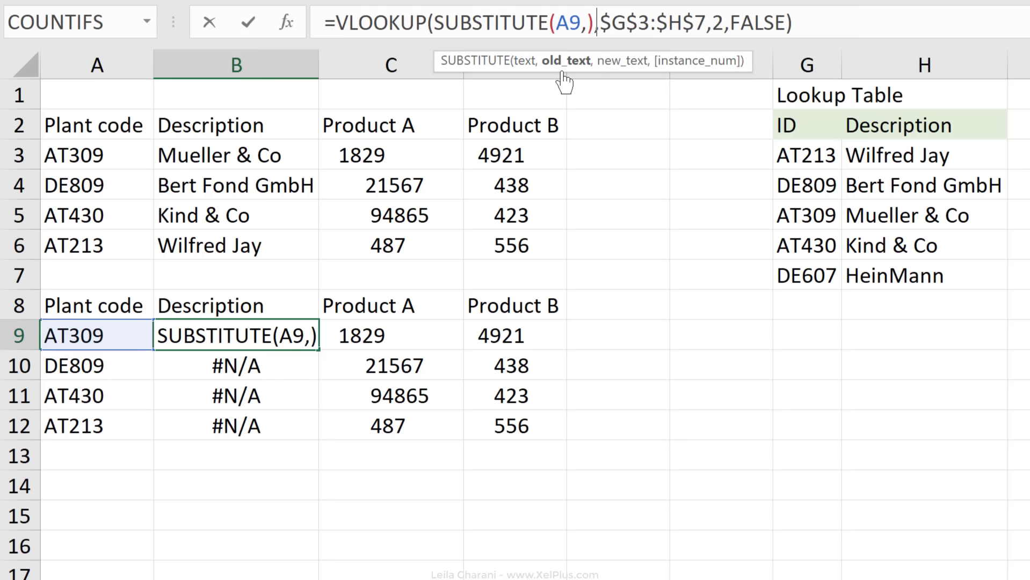
{"action": "type", "text": "char("}
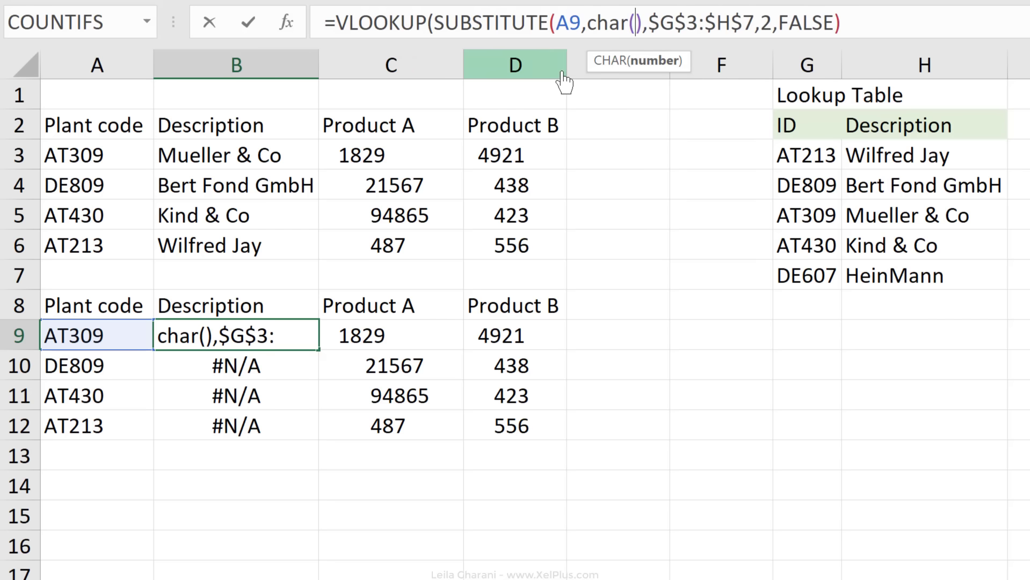
{"action": "type", "text": "160"}
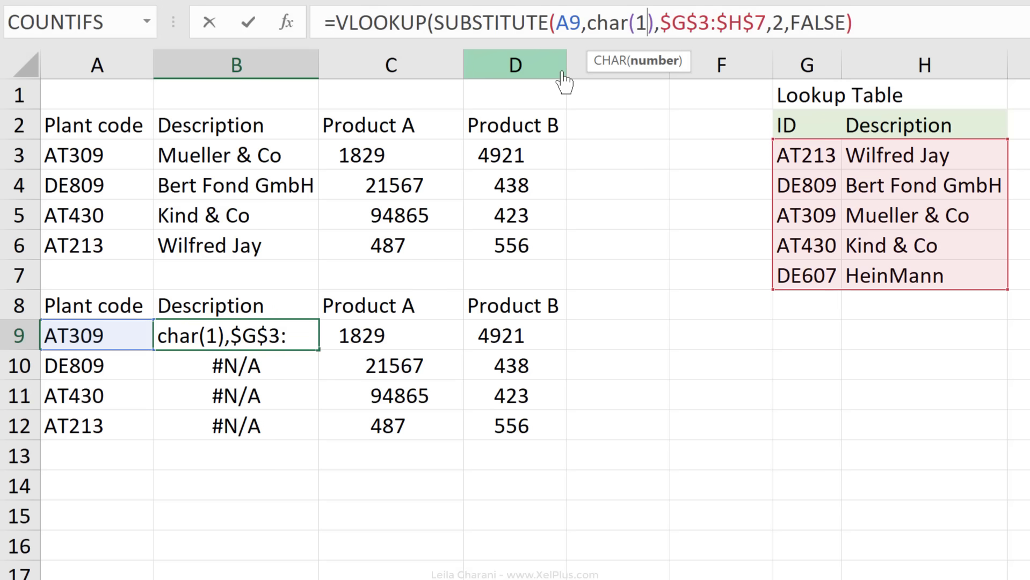
{"action": "key", "text": "Right"}
{"action": "type", "text": ",)"}
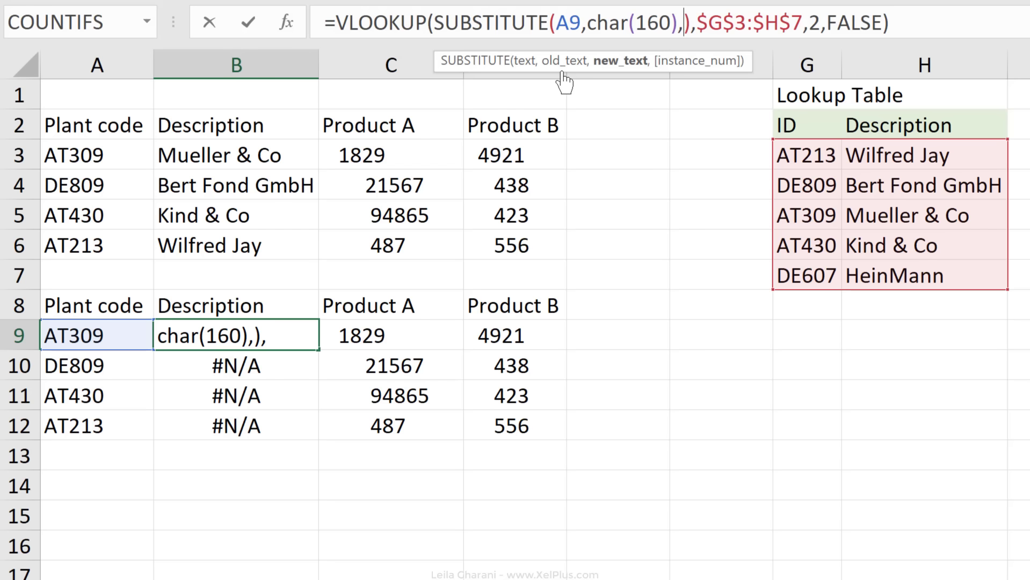
{"action": "key", "text": "Right"}
{"action": "key", "text": "Return"}
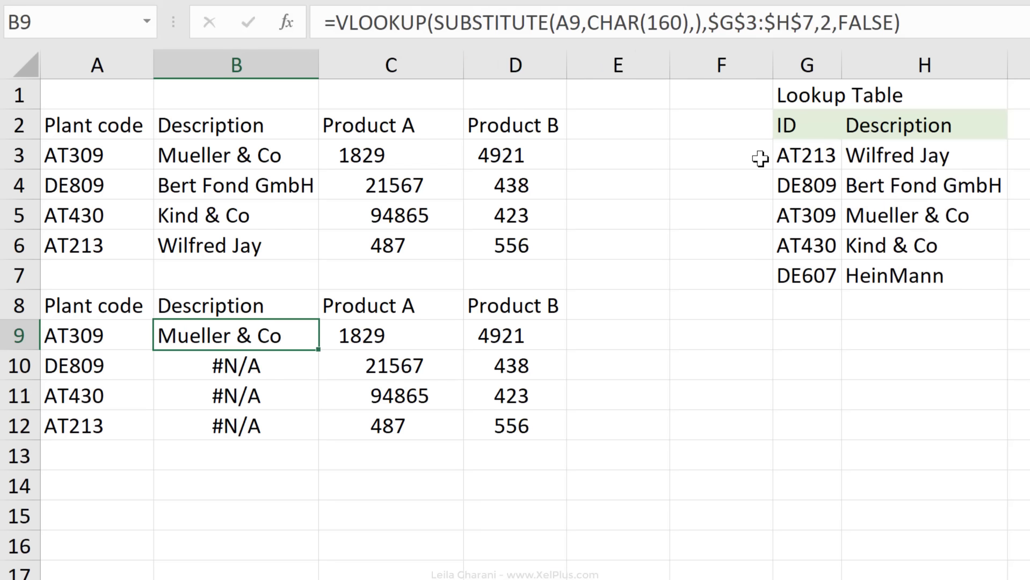
{"action": "double_click", "coordinate": [318, 353]}
{"action": "left_click", "coordinate": [252, 396]}
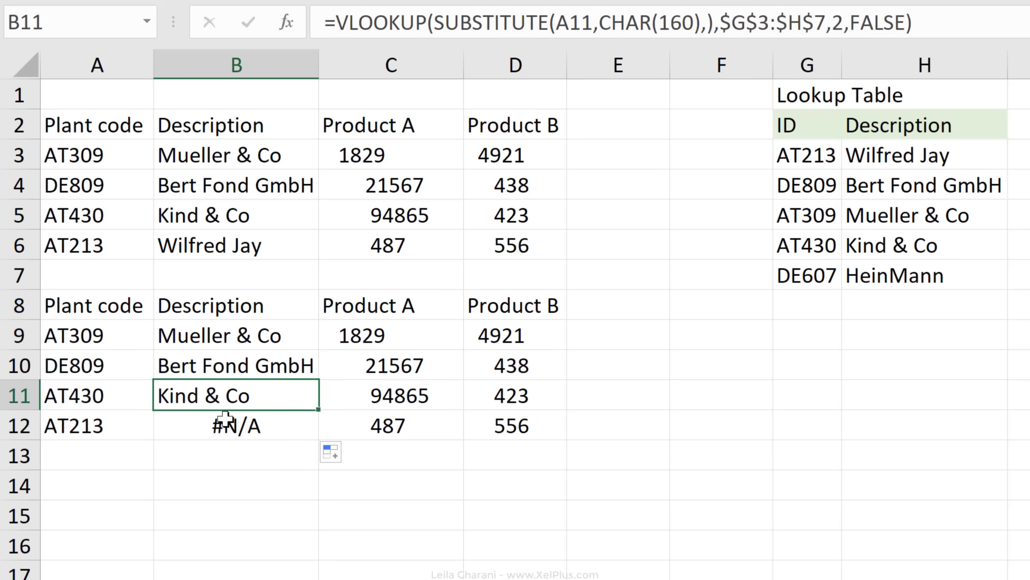
{"action": "left_click", "coordinate": [225, 421]}
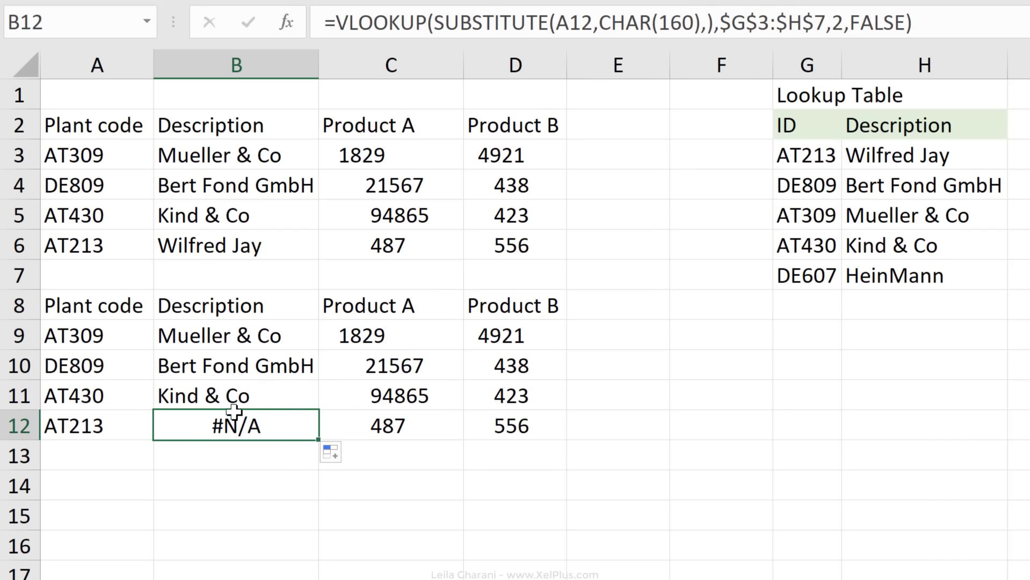
{"action": "left_click", "coordinate": [716, 17]}
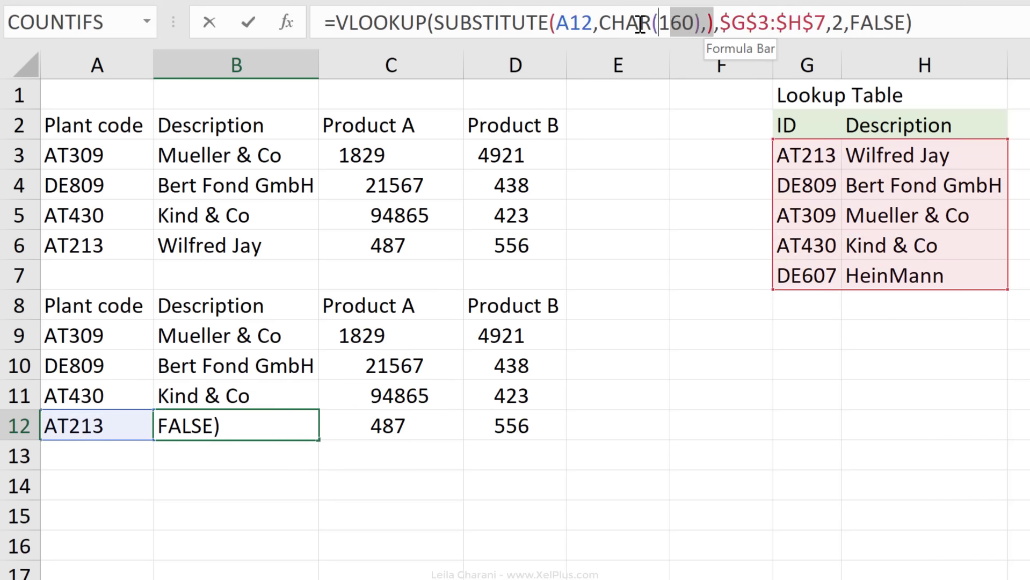
{"action": "left_click_drag", "start_coordinate": [715, 17], "coordinate": [440, 10]}
{"action": "key", "text": "F9"}
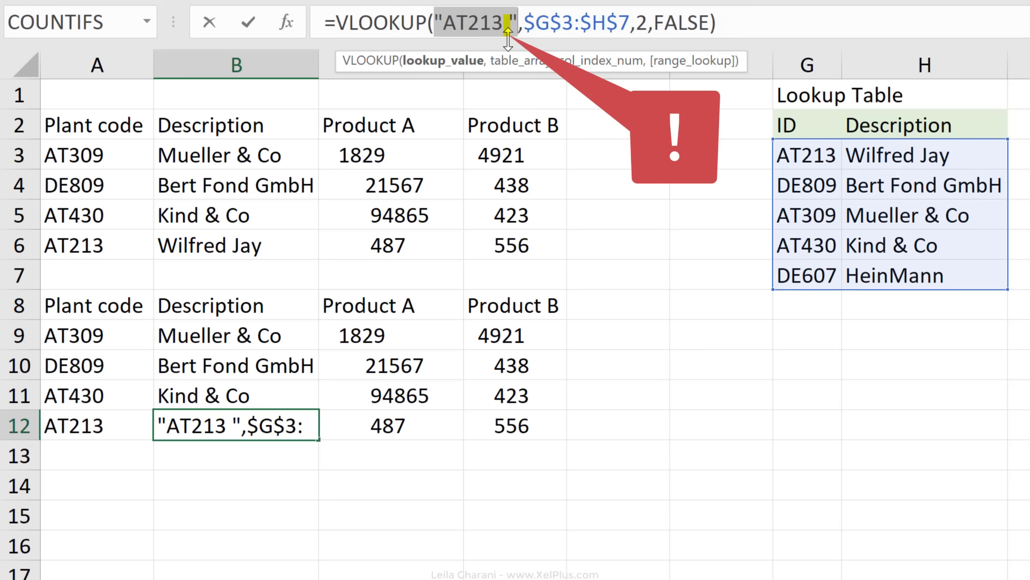
{"action": "key", "text": "Escape"}
{"action": "left_click", "coordinate": [226, 322]}
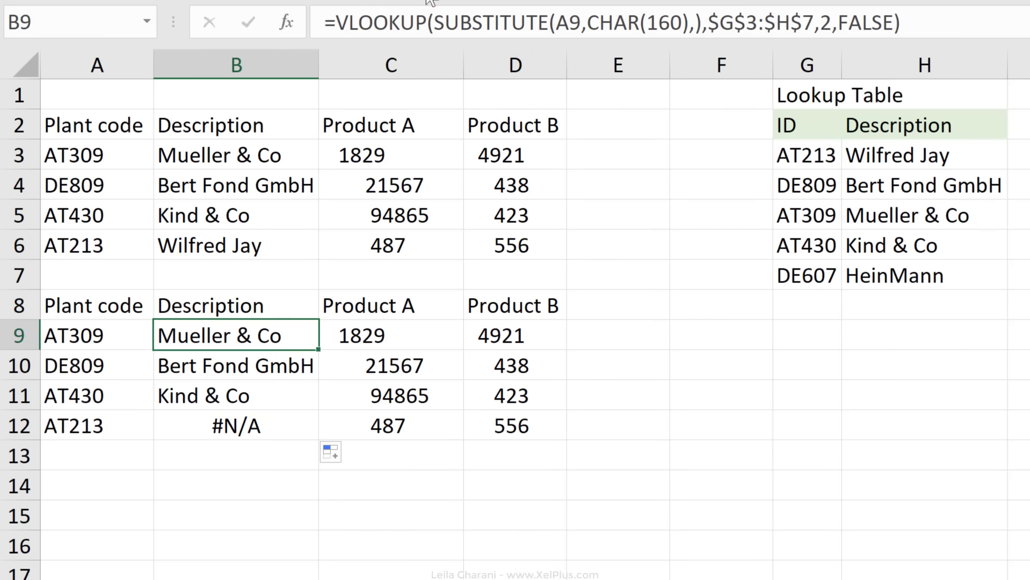
- Wrap SUBSTITUTE in TRIM in B9's lookup and fill it down to B12
{"action": "left_click", "coordinate": [434, 23]}
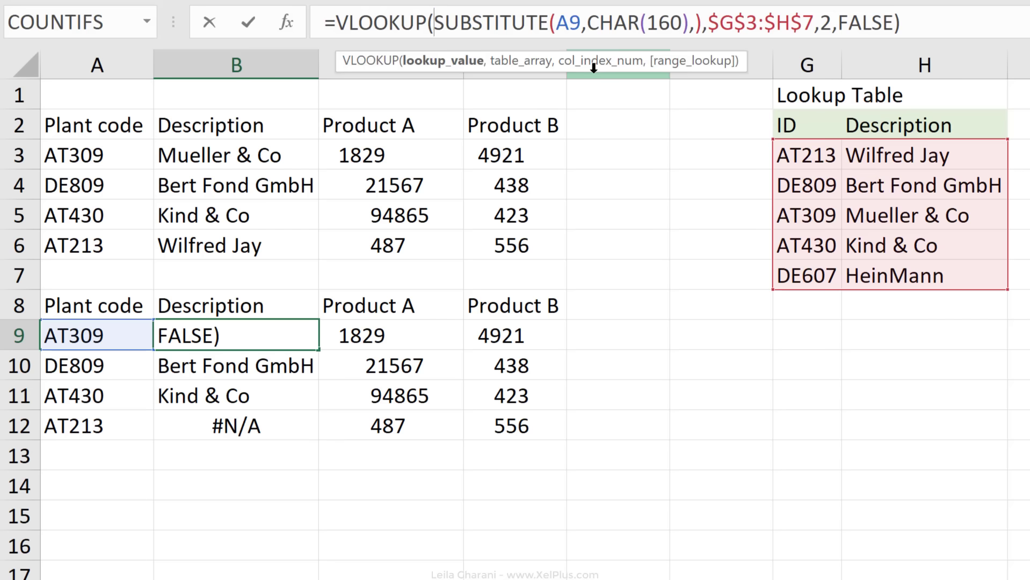
{"action": "type", "text": "trim"}
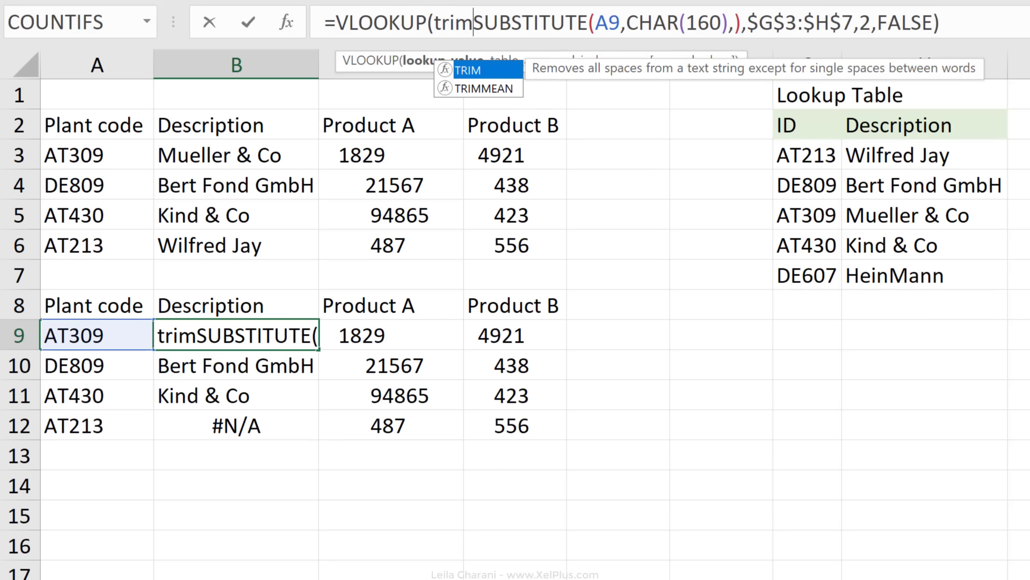
{"action": "type", "text": "("}
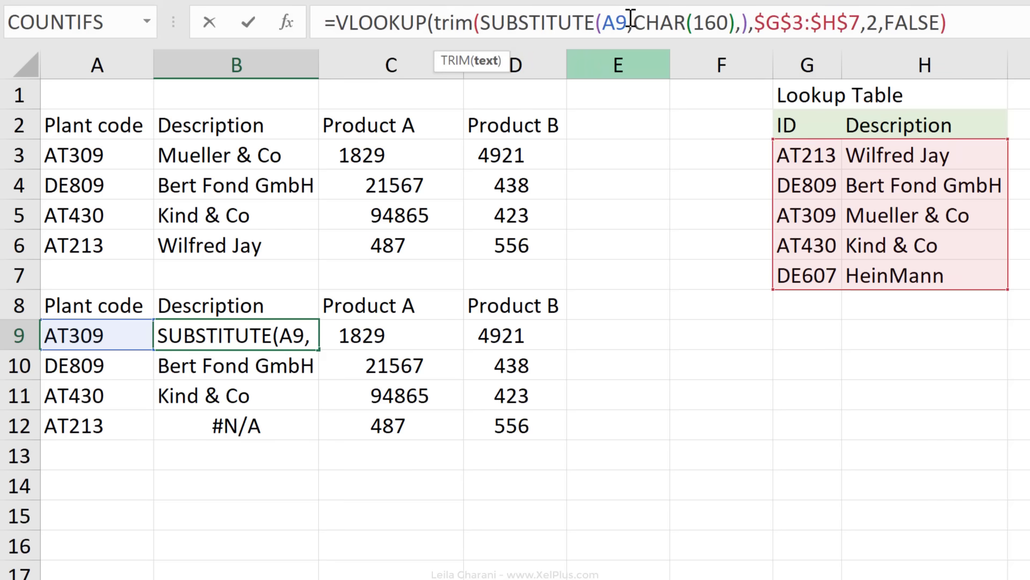
{"action": "key", "text": "Return"}
{"action": "double_click", "coordinate": [319, 349]}
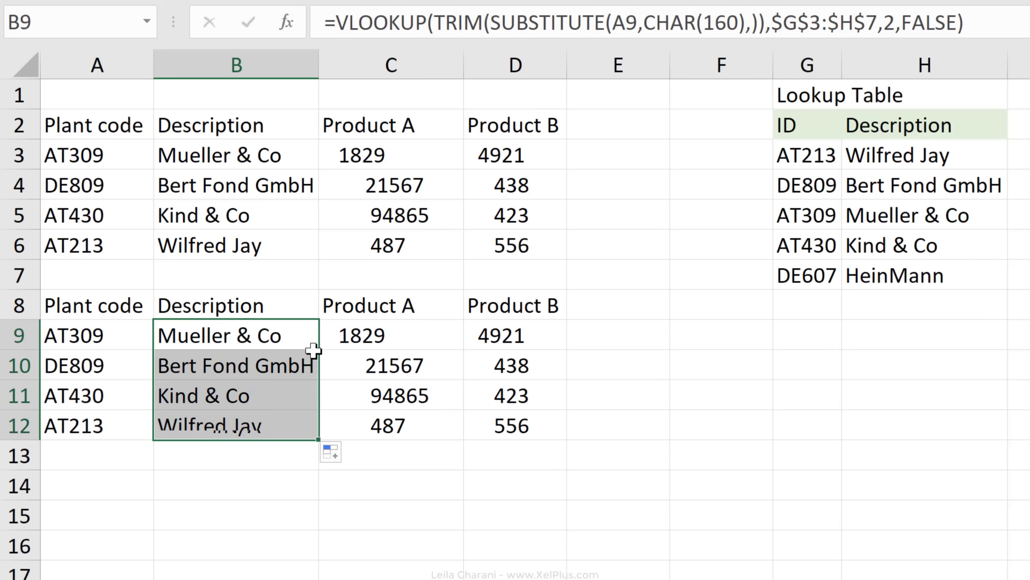
{"action": "left_click", "coordinate": [255, 418]}
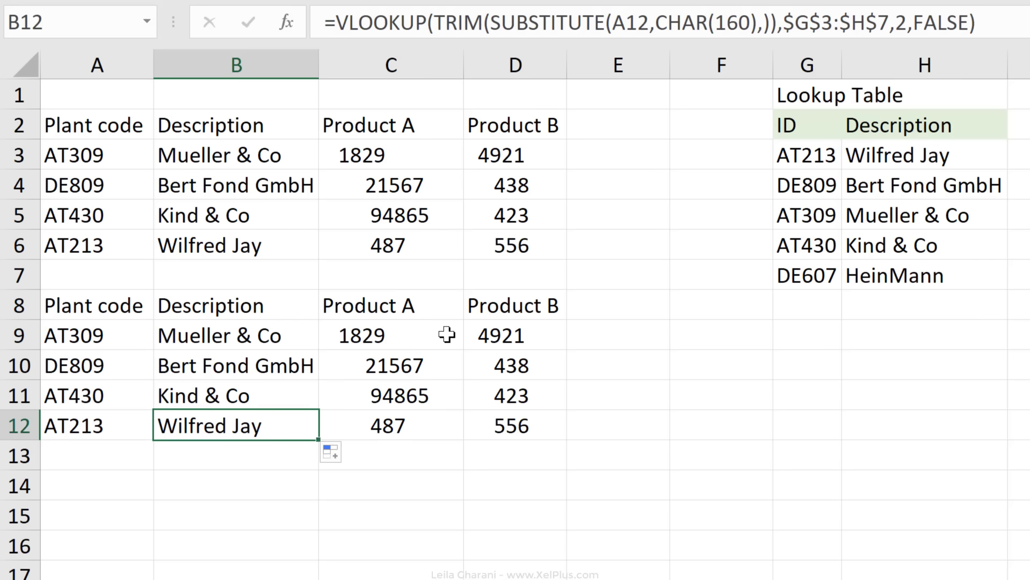
{"action": "left_click", "coordinate": [417, 417]}
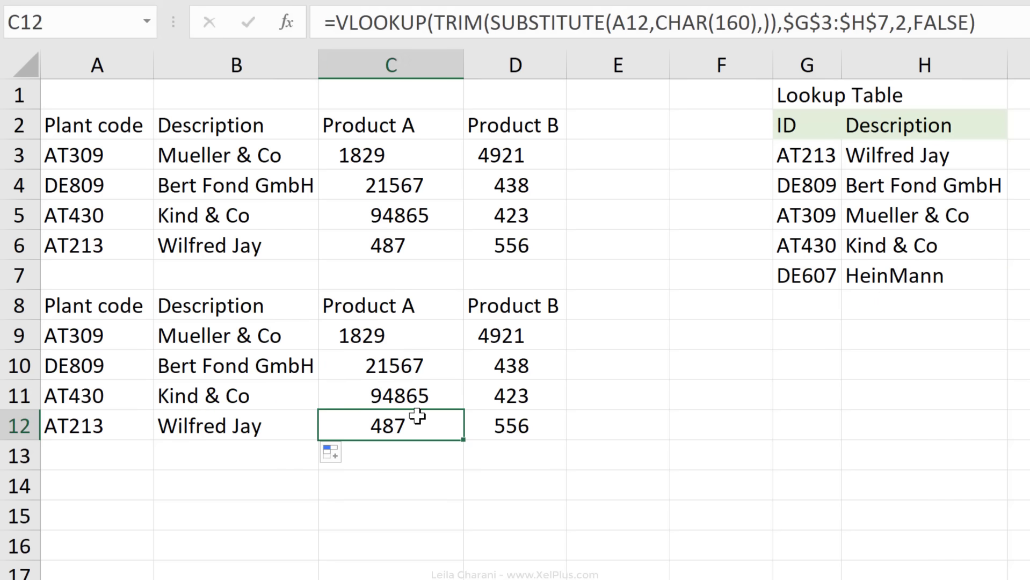
- Enter =SUM(C9:C12) in C13 for the Product A total
{"action": "left_click", "coordinate": [373, 454]}
{"action": "type", "text": "=sum("}
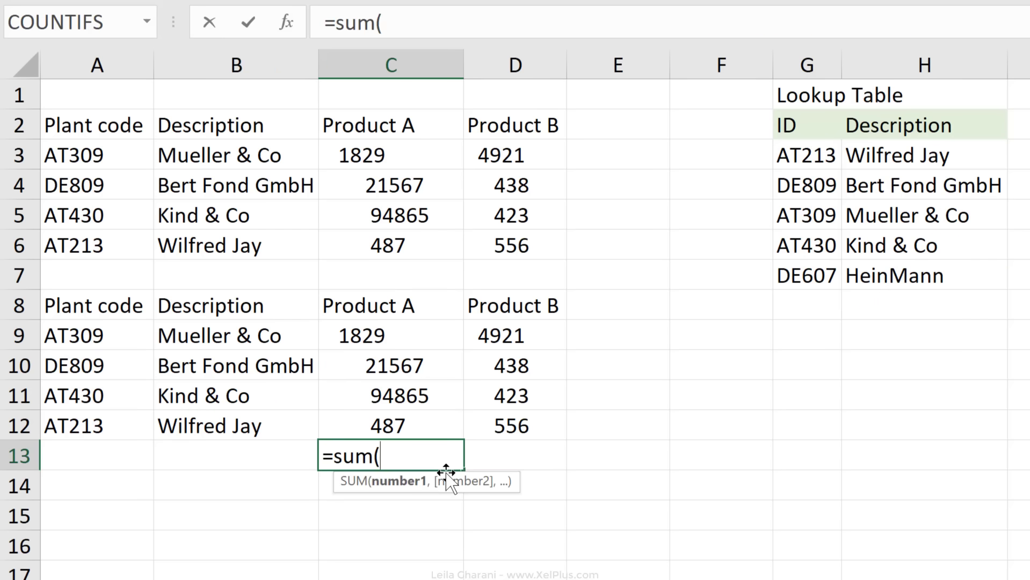
{"action": "left_click_drag", "start_coordinate": [401, 338], "coordinate": [395, 414]}
{"action": "key", "text": "ctrl+Return"}
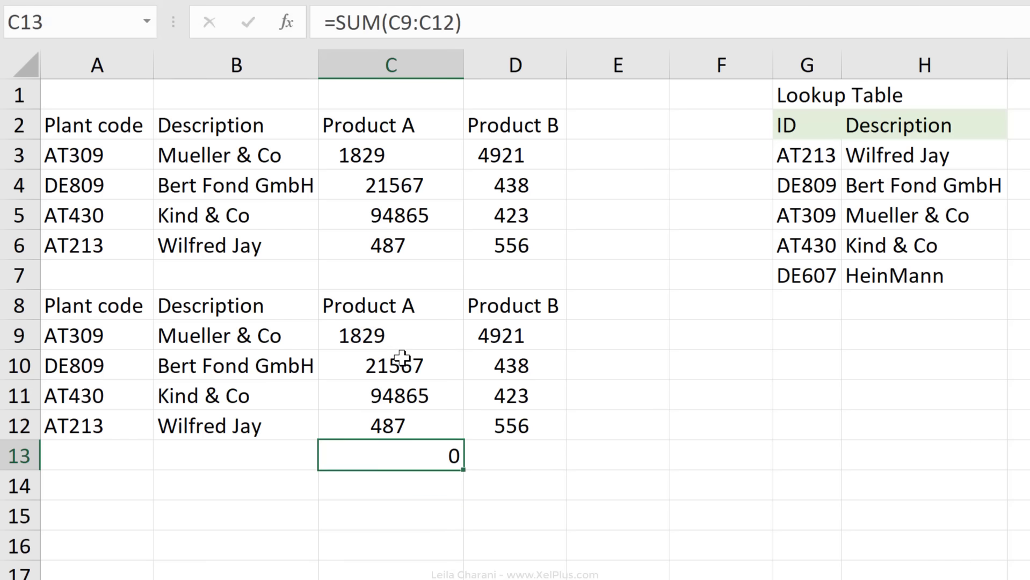
- Inspect C9's value 1829 for a hidden leading character and review the C13 total
{"action": "left_click", "coordinate": [392, 321]}
{"action": "left_click", "coordinate": [417, 29]}
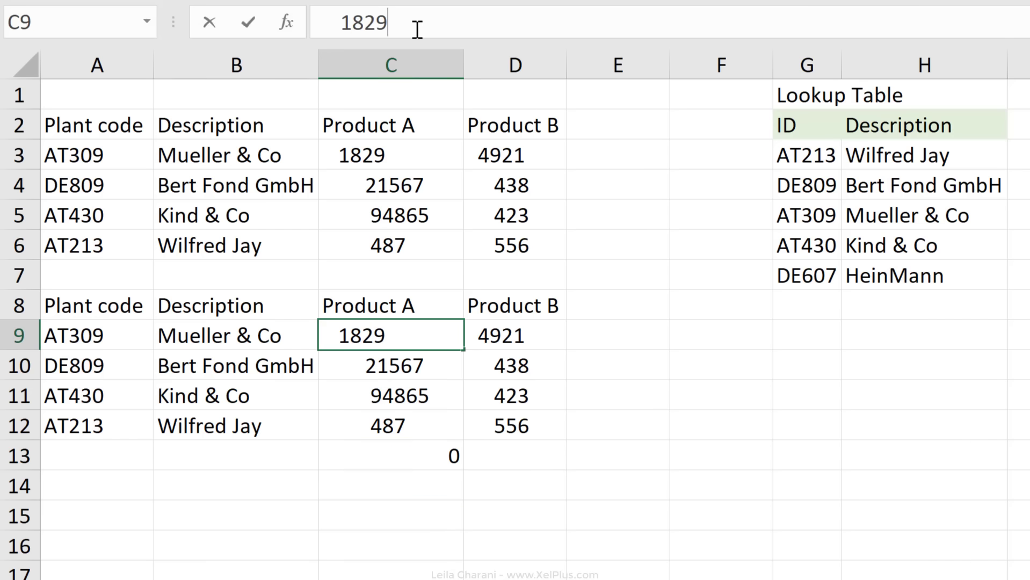
{"action": "left_click", "coordinate": [331, 24]}
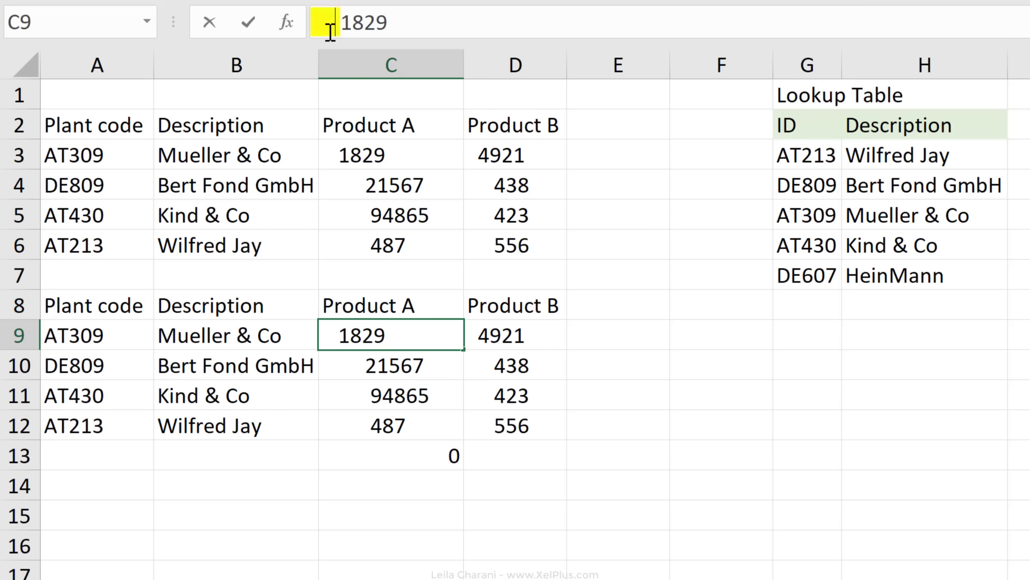
{"action": "key", "text": "Escape"}
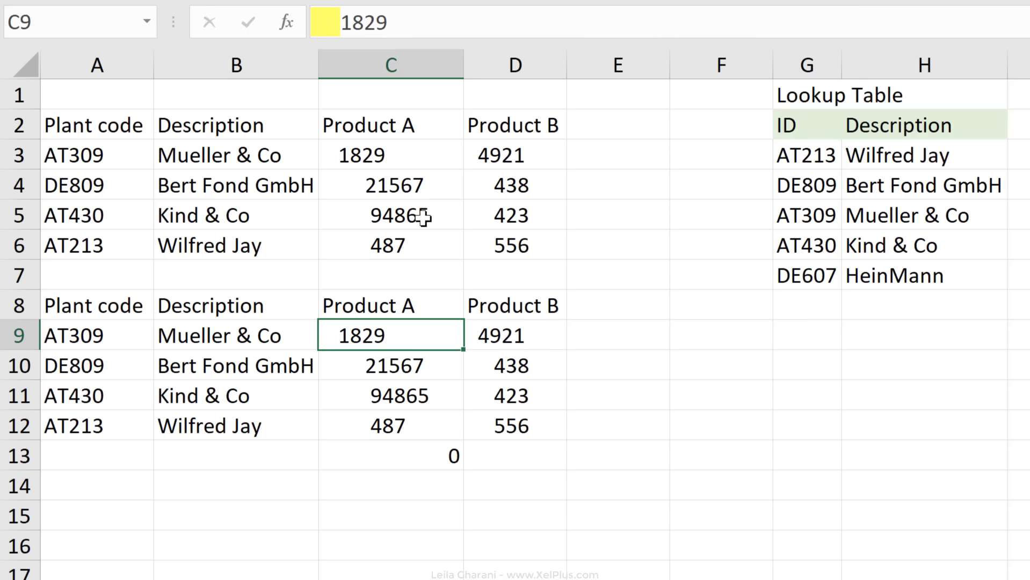
{"action": "left_click", "coordinate": [414, 455]}
{"action": "left_click", "coordinate": [411, 485]}
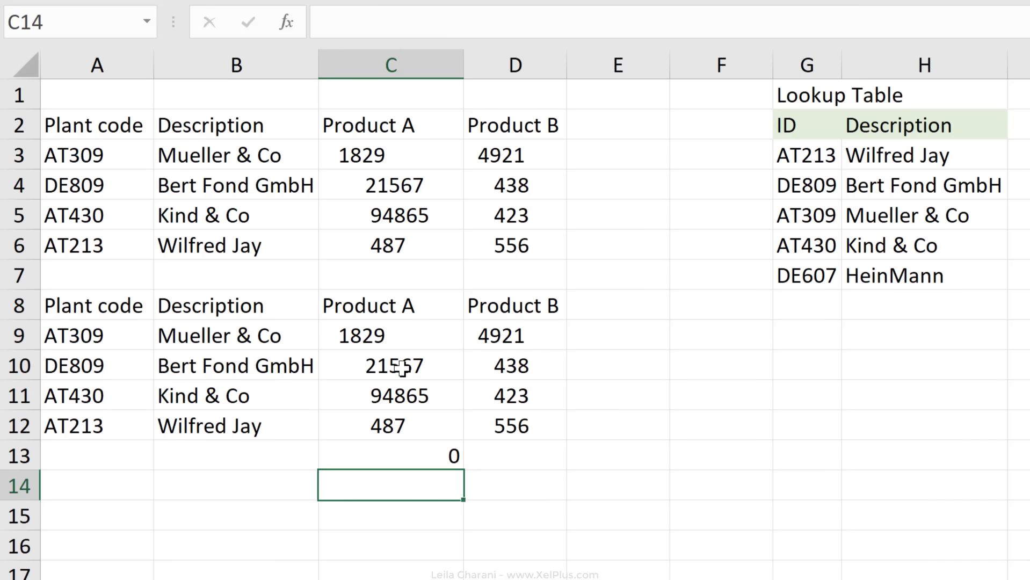
- Enter =VALUE(C9) in C14
{"action": "type", "text": "=value("}
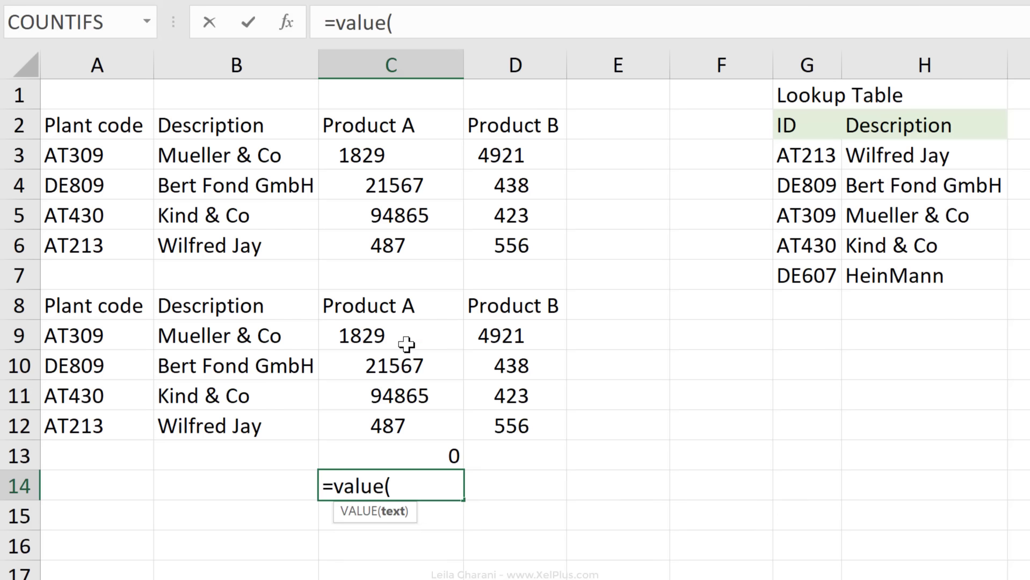
{"action": "left_click", "coordinate": [396, 326]}
{"action": "type", "text": ")"}
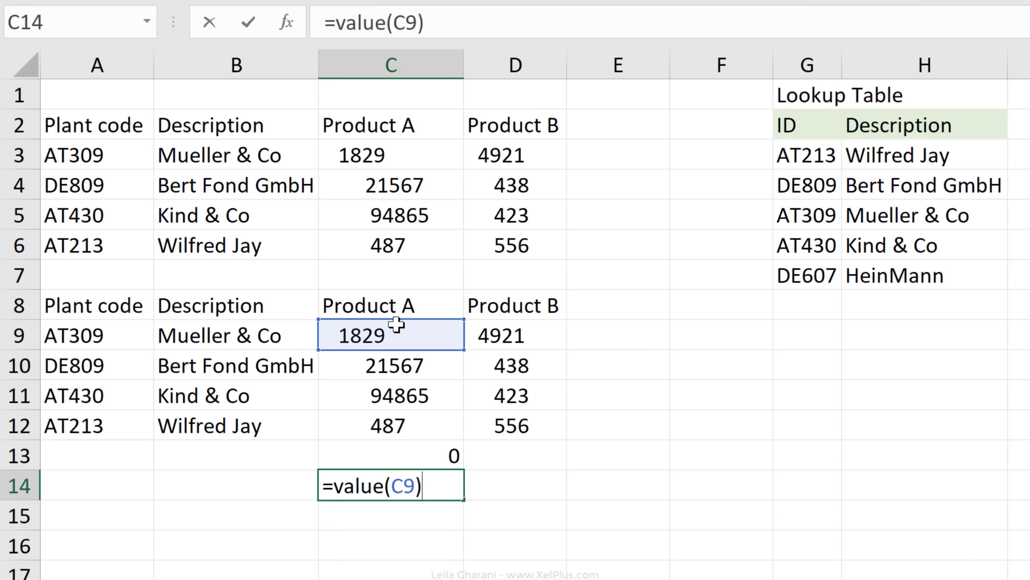
{"action": "key", "text": "ctrl+Return"}
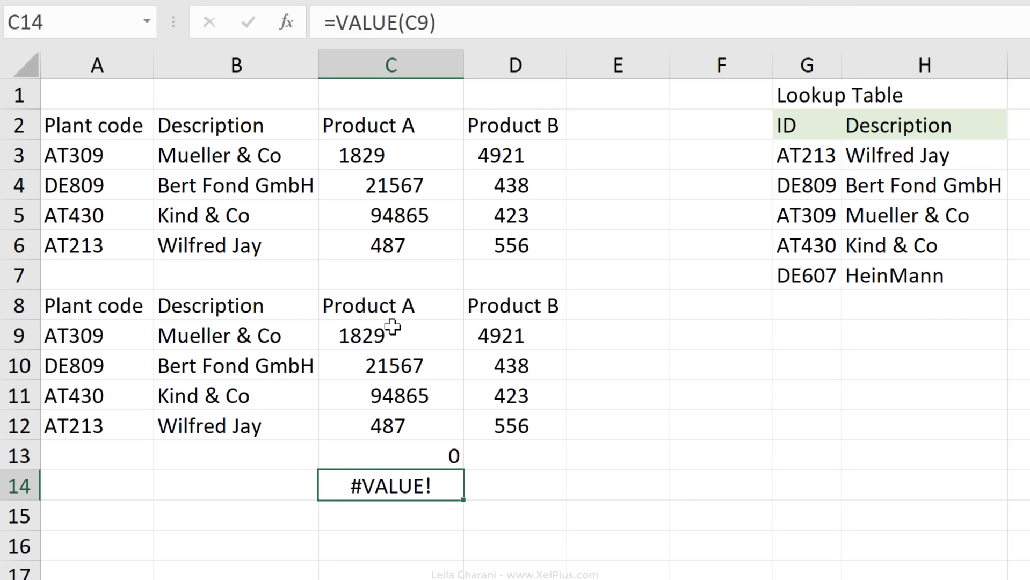
- Change C14 to =VALUE(TRIM(C9)), which still returns #VALUE!
{"action": "left_click", "coordinate": [396, 22]}
{"action": "type", "text": "(trim"}
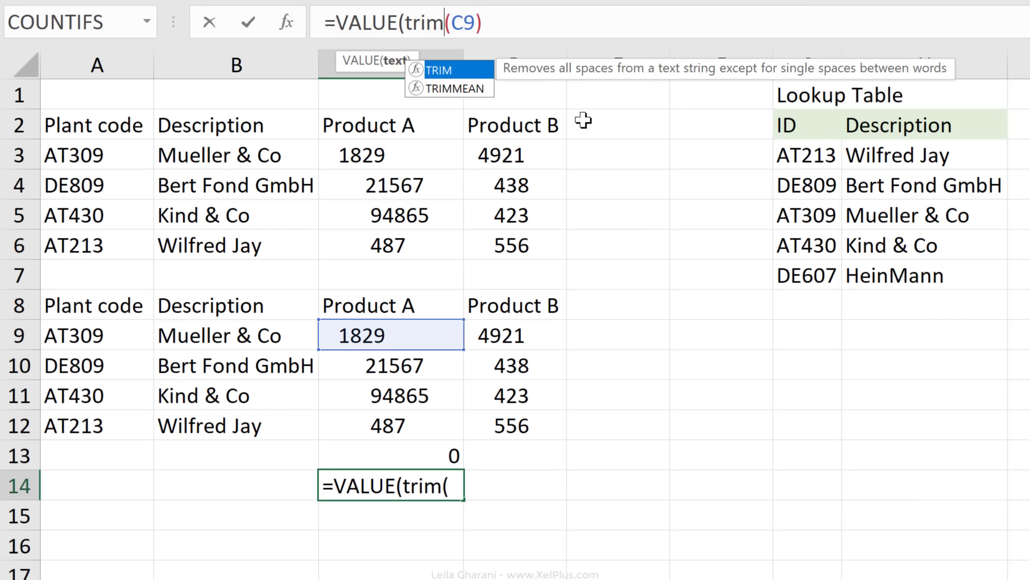
{"action": "left_click", "coordinate": [532, 34]}
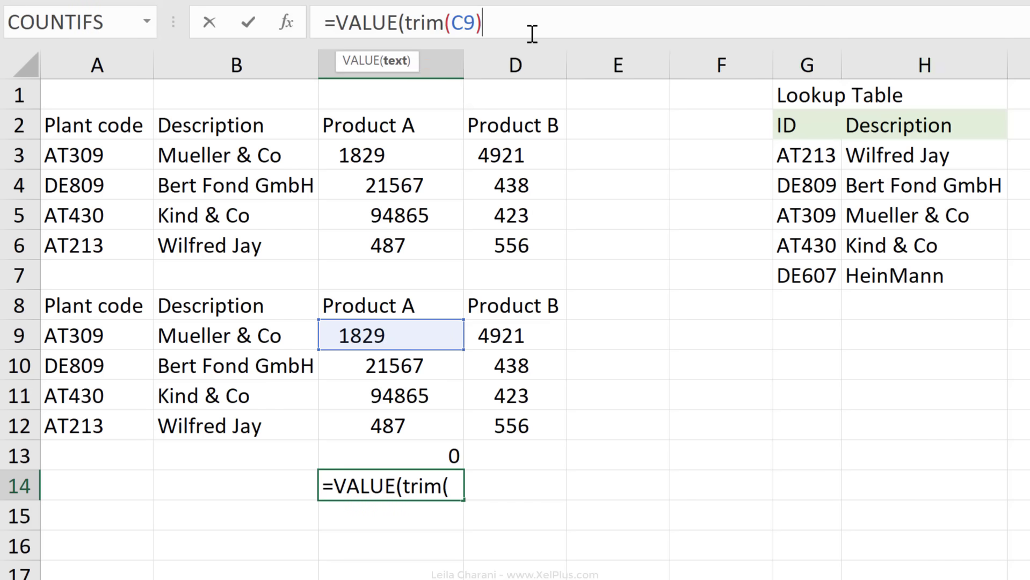
{"action": "type", "text": ")"}
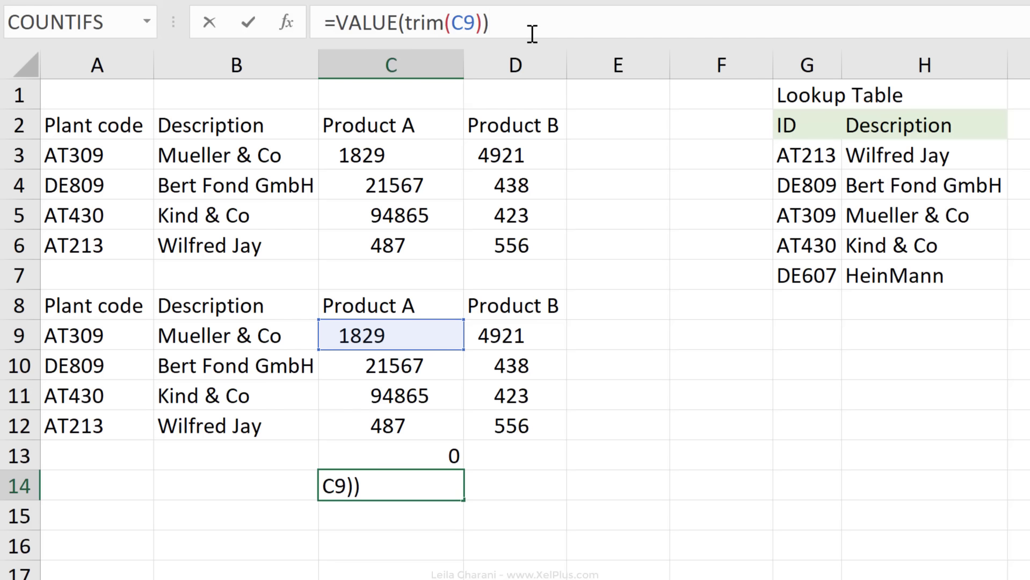
{"action": "key", "text": "Return"}
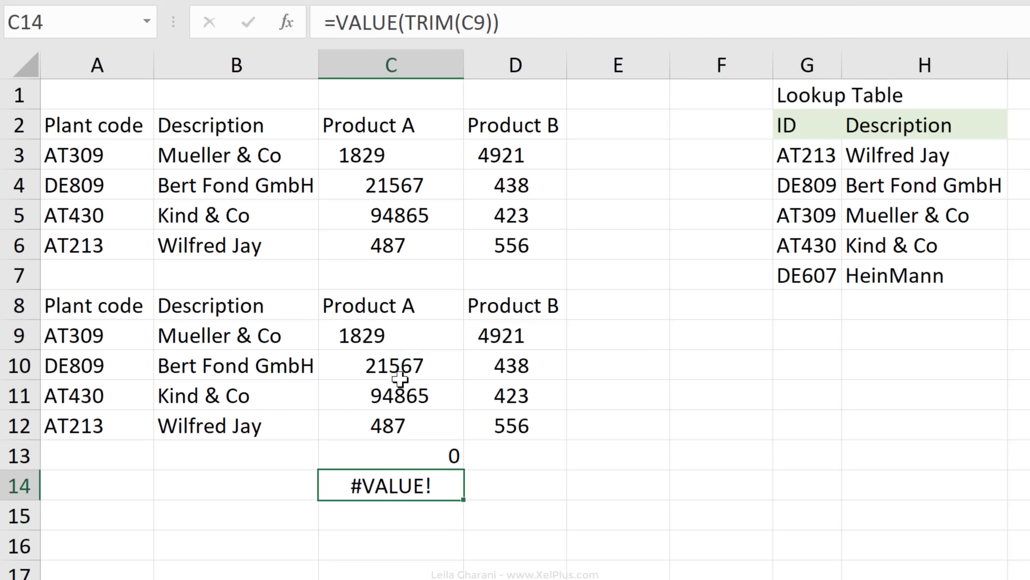
- Enter =SUBSTITUTE(C9,CHAR(160),) in C14 to strip the non-breaking spaces from C9
{"action": "type", "text": "=sub"}
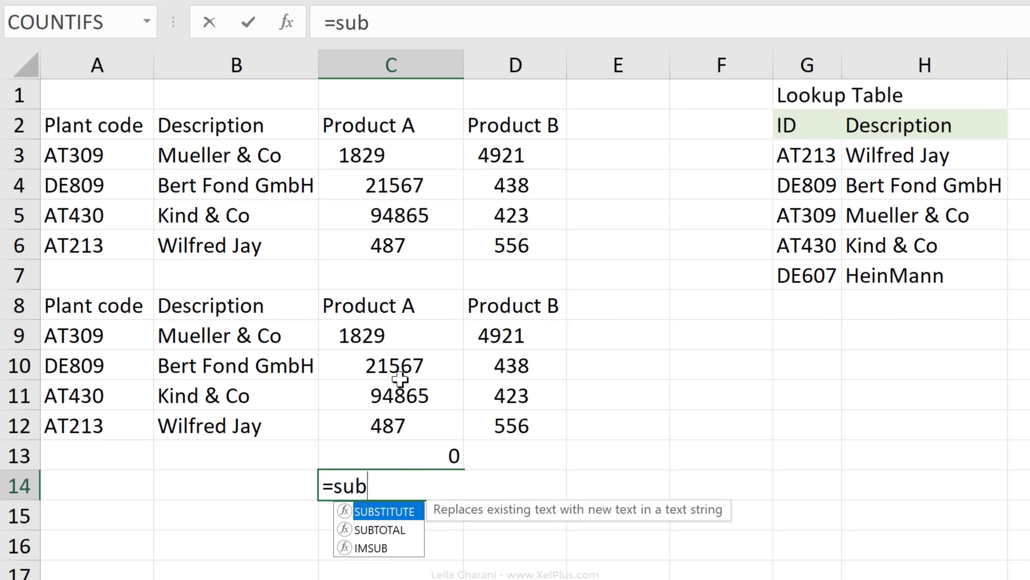
{"action": "key", "text": "Tab"}
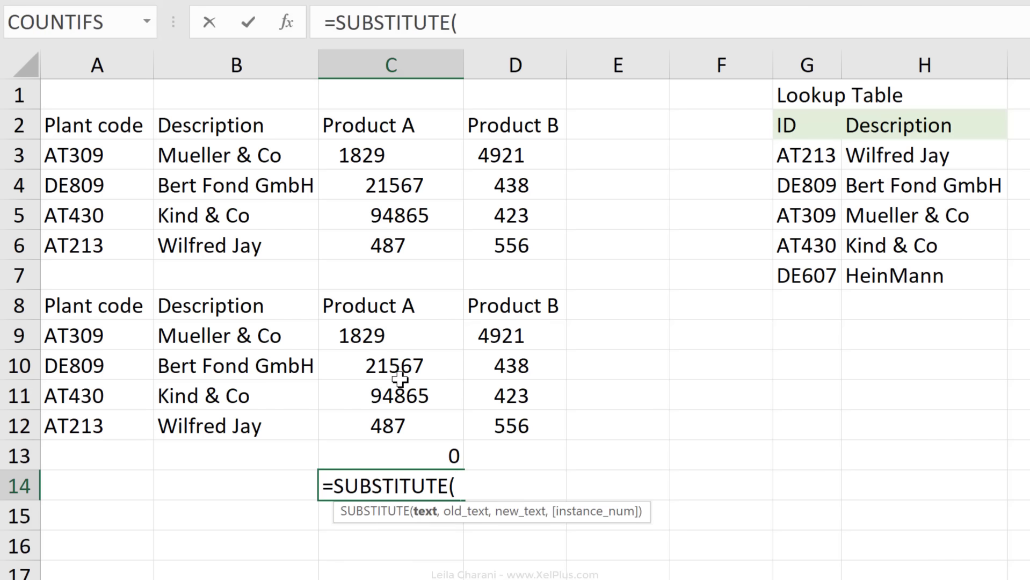
{"action": "left_click", "coordinate": [422, 334]}
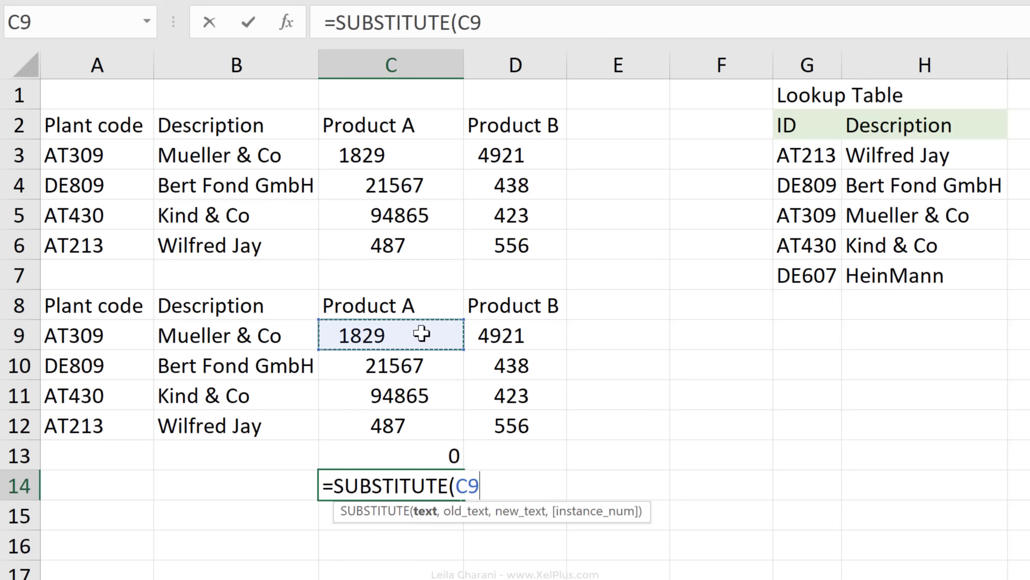
{"action": "type", "text": ","}
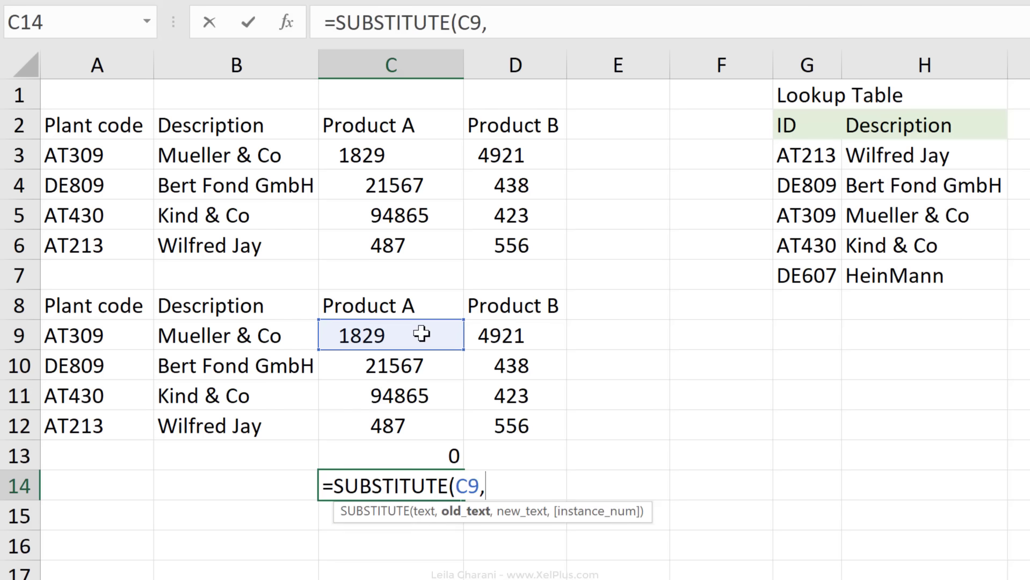
{"action": "type", "text": "char(160)"}
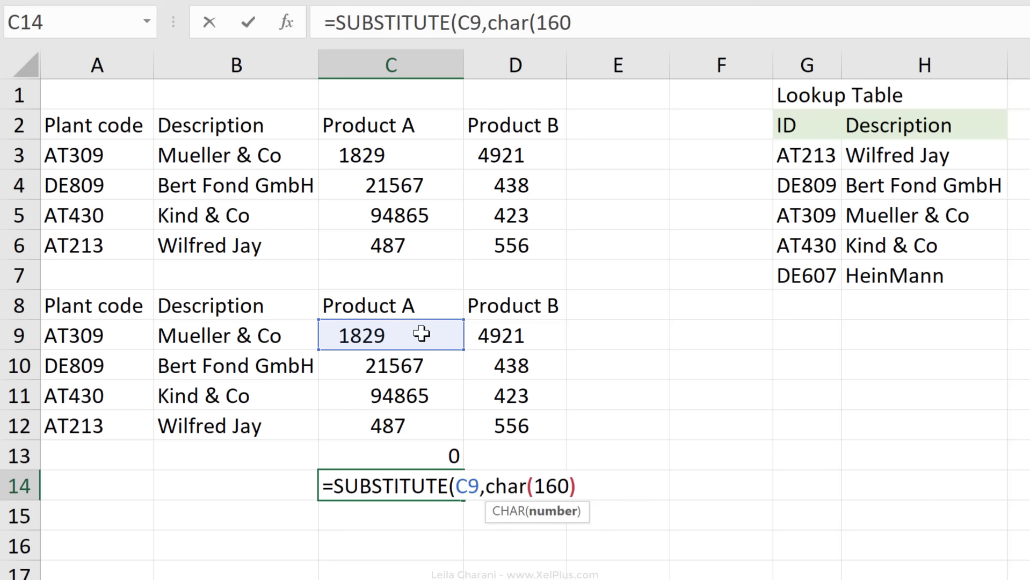
{"action": "type", "text": ","}
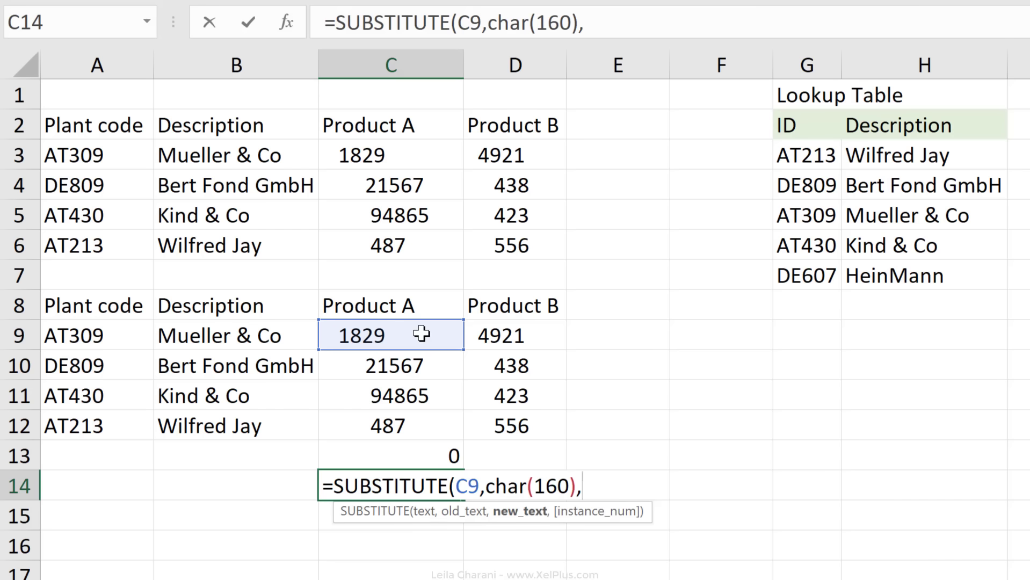
{"action": "type", "text": ")"}
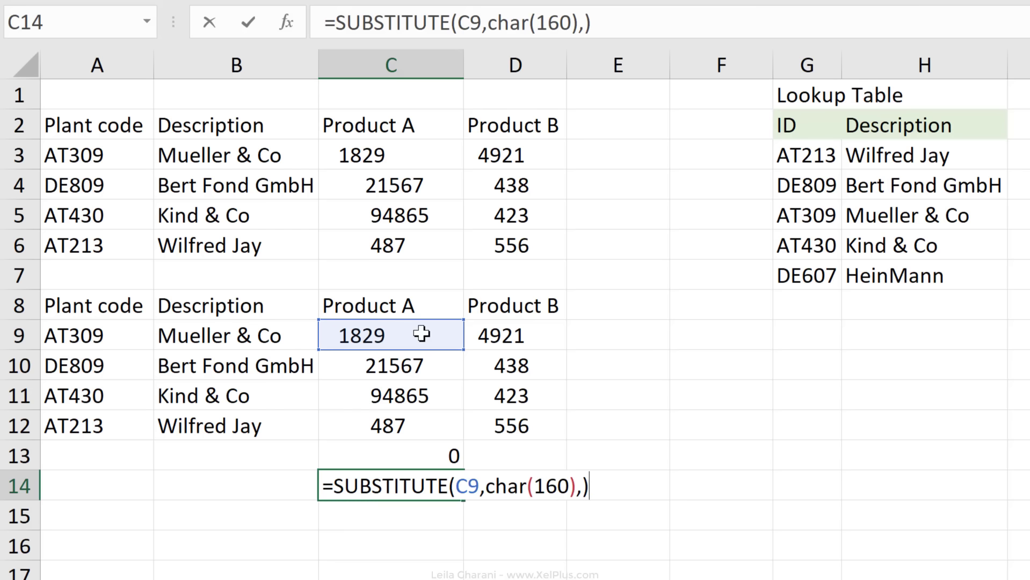
{"action": "key", "text": "ctrl+Return"}
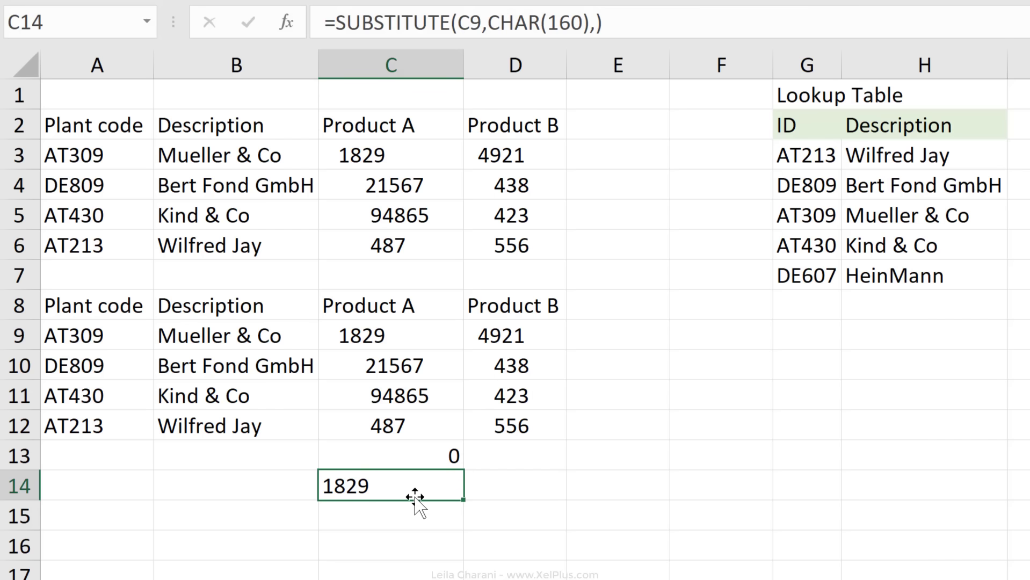
- Wrap C14's formula in VALUE so it returns 1829 as a real number
{"action": "left_click", "coordinate": [334, 24]}
{"action": "type", "text": "value("}
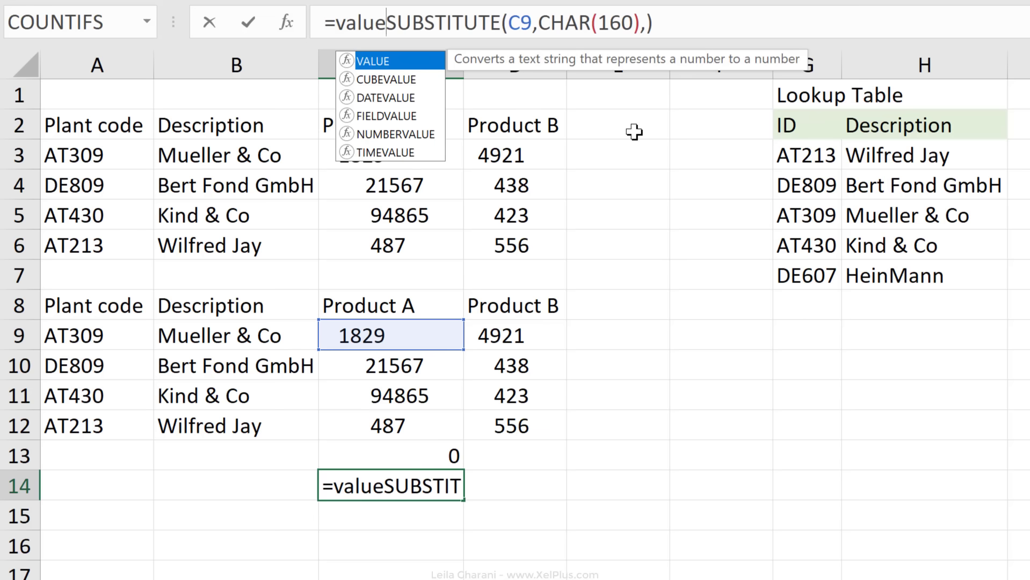
{"action": "left_click", "coordinate": [732, 10]}
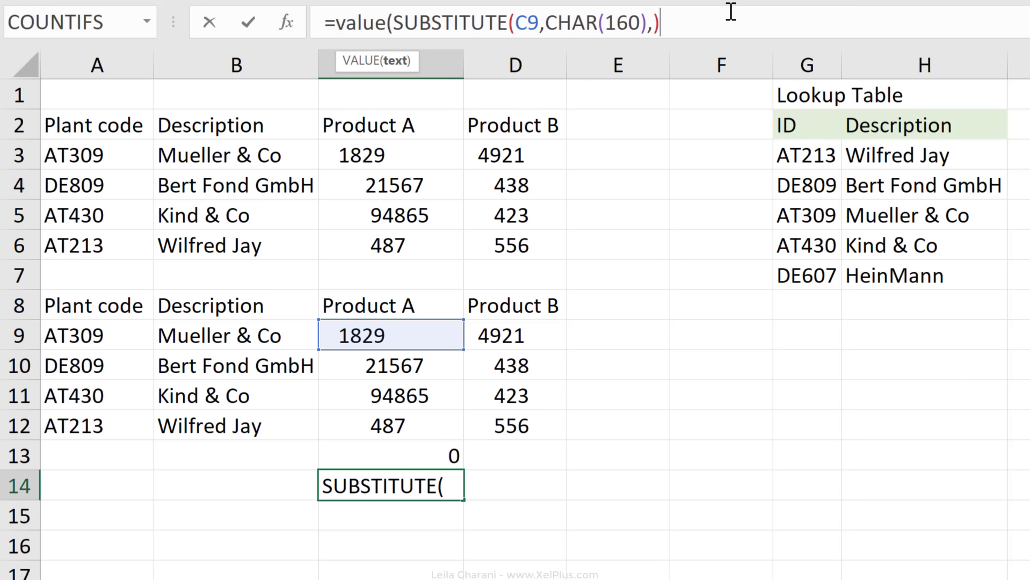
{"action": "type", "text": ")"}
{"action": "key", "text": "ctrl+Return"}
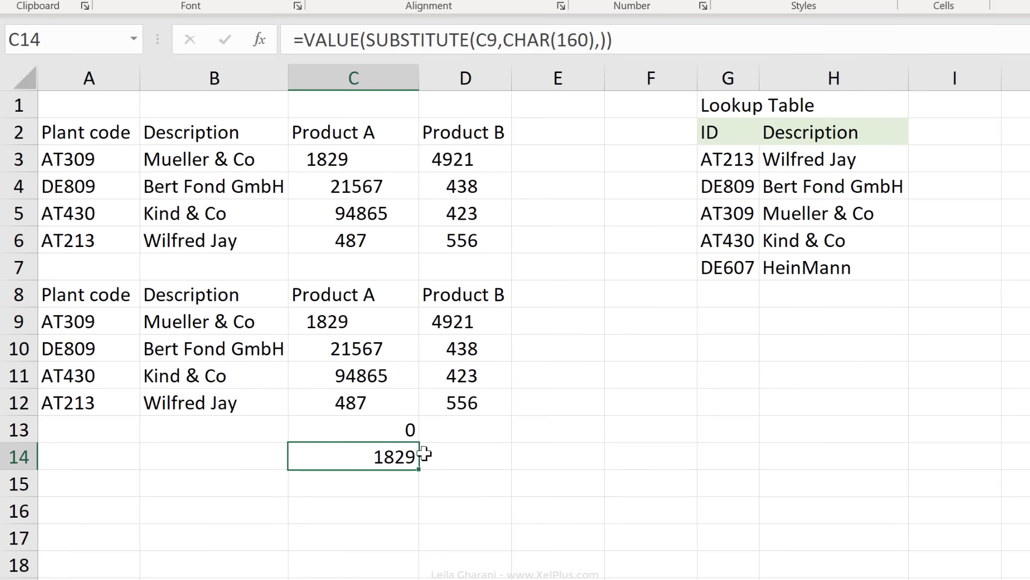
- Fill C14's conversion formula down to C17 and copy C13's total formula into C18
{"action": "left_click_drag", "start_coordinate": [419, 469], "coordinate": [407, 559]}
{"action": "left_click", "coordinate": [359, 432]}
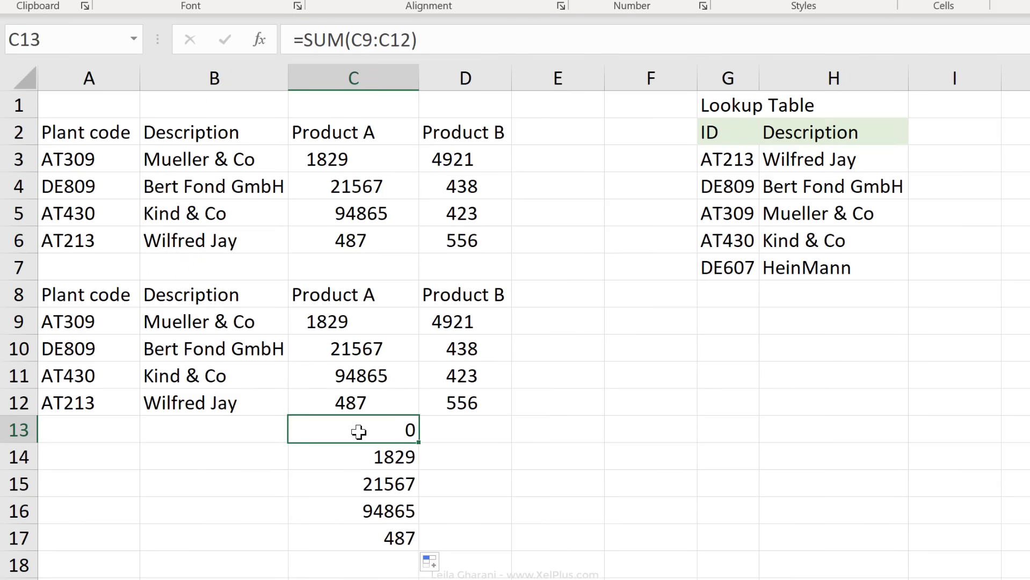
{"action": "key", "text": "ctrl+c"}
{"action": "left_click", "coordinate": [361, 556]}
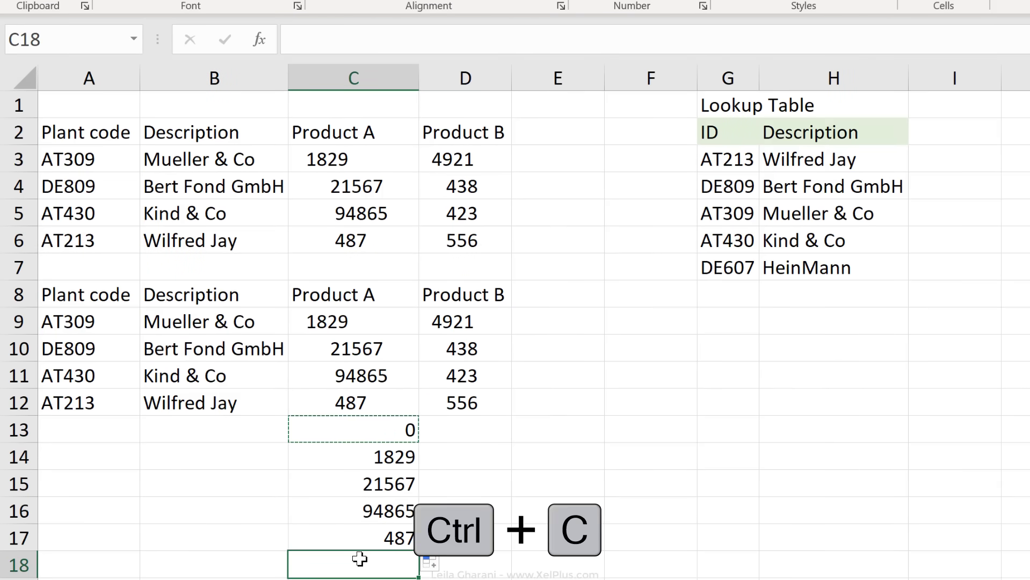
{"action": "key", "text": "ctrl+v"}
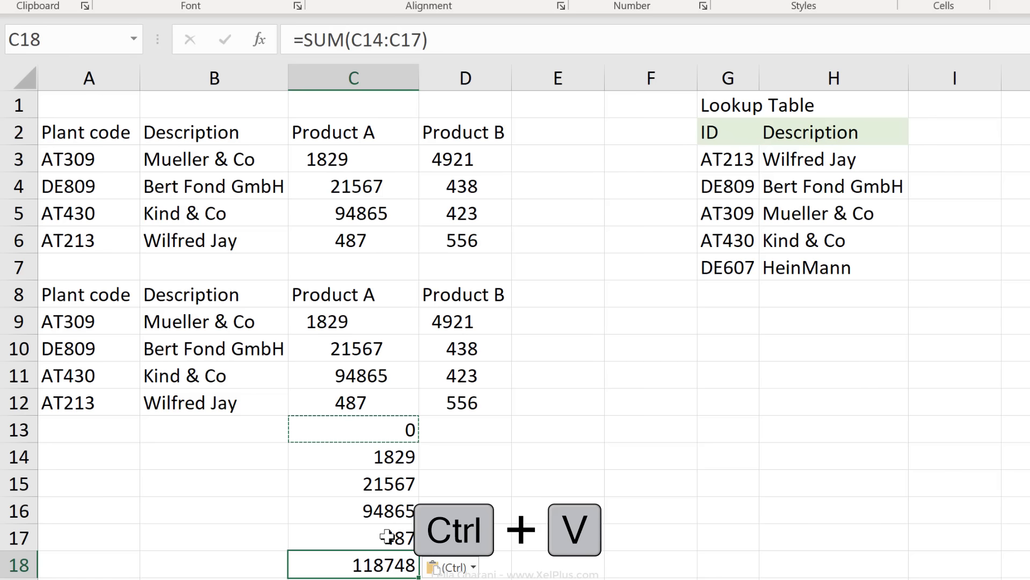
- Cancel the copy and review the formulas in C14, C18 and C13, with C18 totalling 118748
{"action": "left_click", "coordinate": [387, 457]}
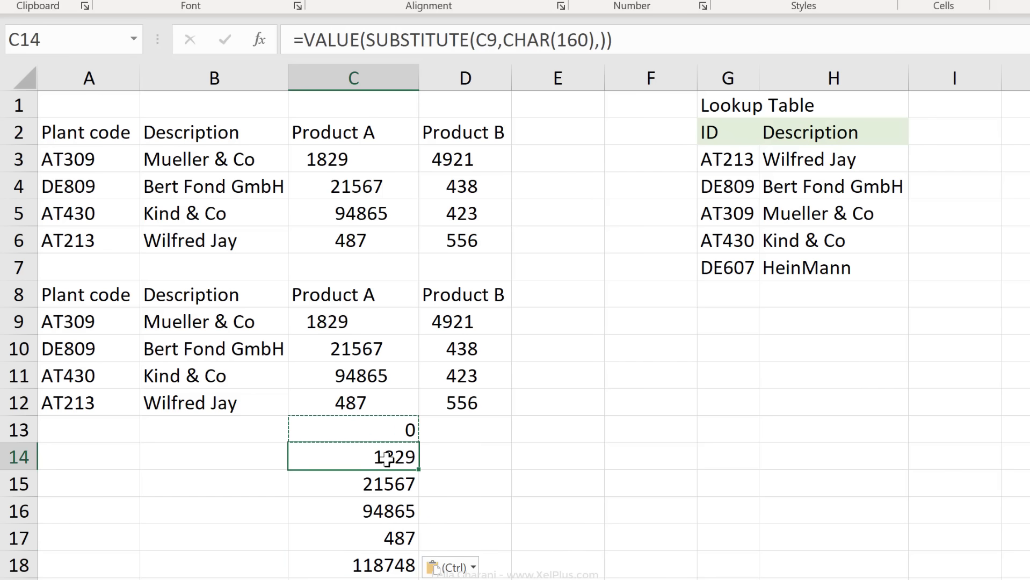
{"action": "key", "text": "Escape"}
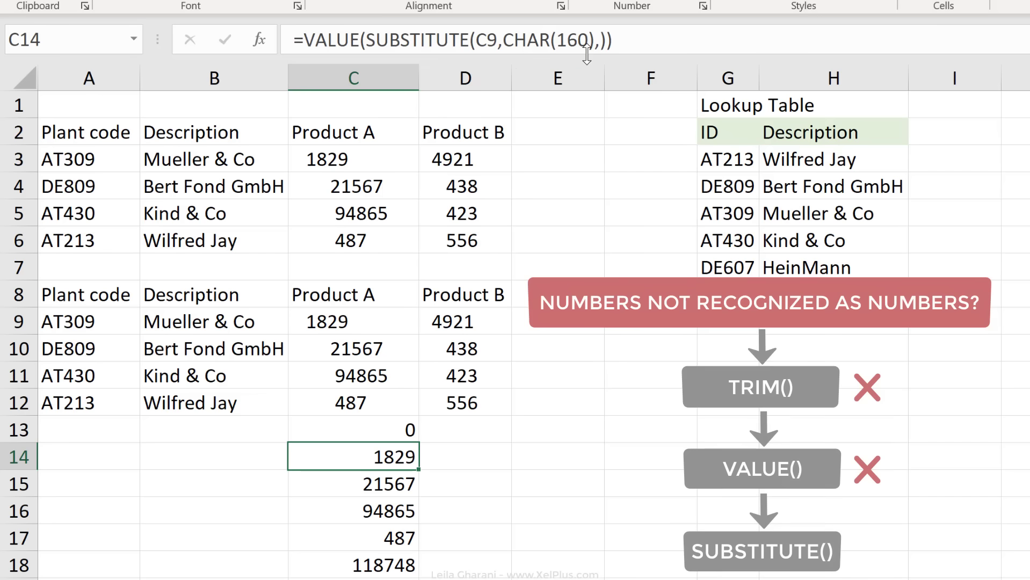
{"action": "left_click", "coordinate": [389, 564]}
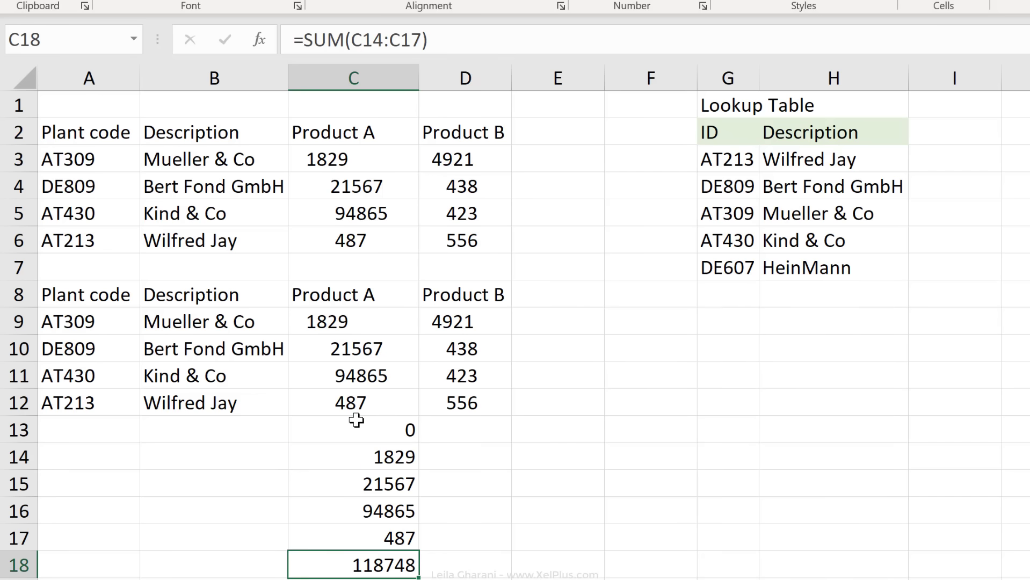
{"action": "left_click", "coordinate": [363, 460]}
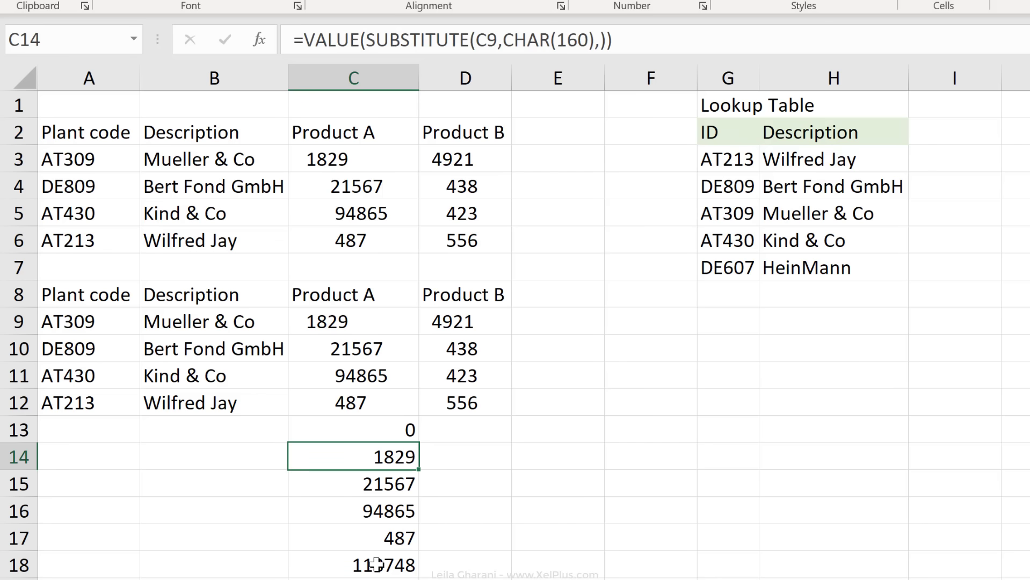
{"action": "left_click", "coordinate": [372, 433]}
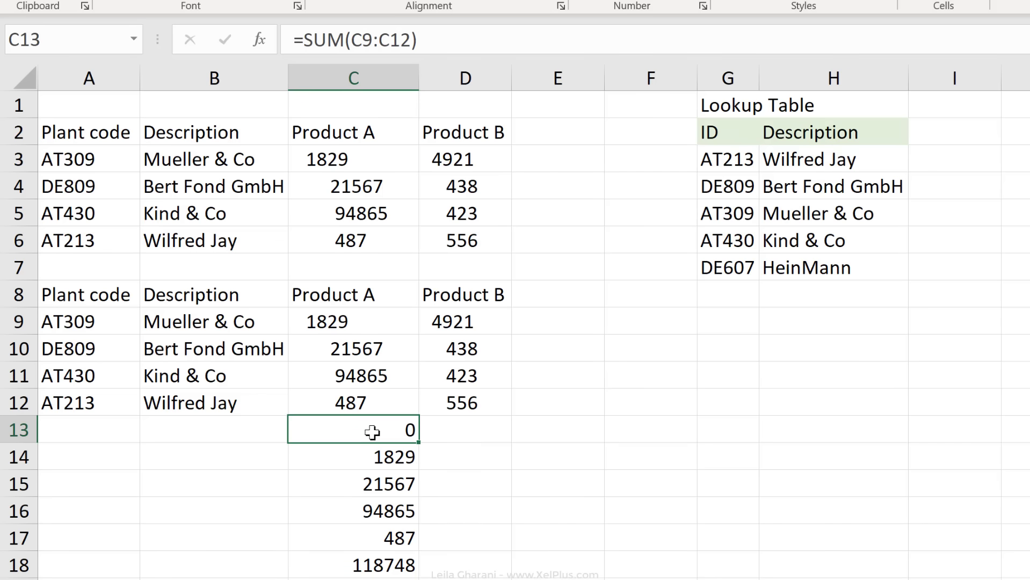
- Copy C14's VALUE(SUBSTITUTE…) formula text over C13's existing SUM formula
{"action": "left_click", "coordinate": [379, 461]}
{"action": "left_click_drag", "start_coordinate": [623, 42], "coordinate": [246, 41]}
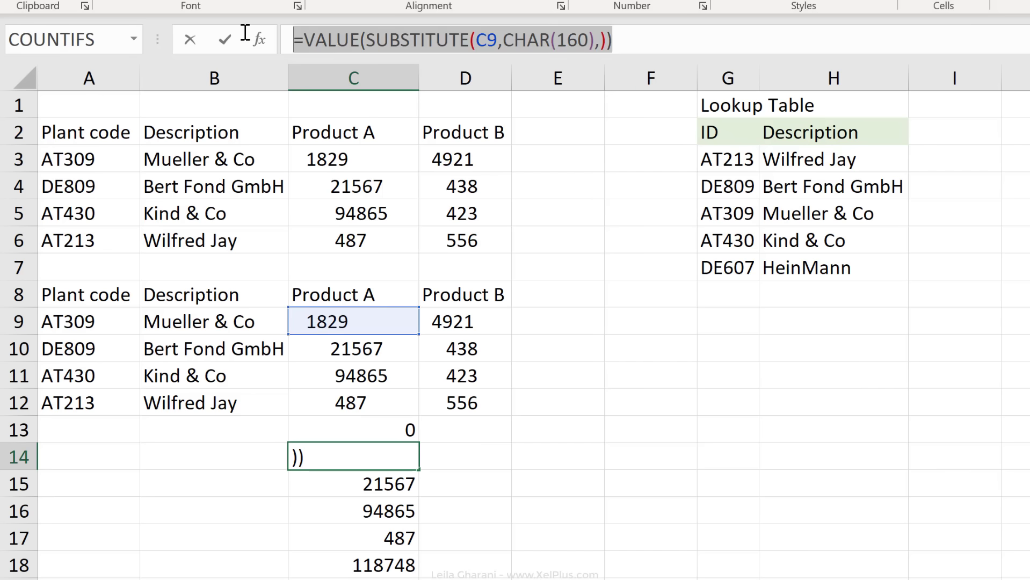
{"action": "key", "text": "Escape"}
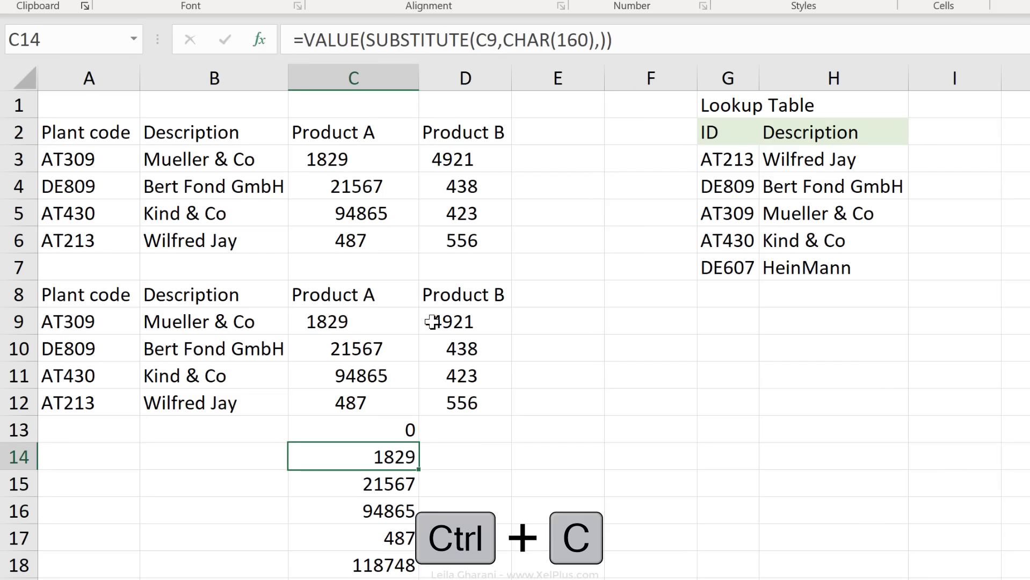
{"action": "left_click", "coordinate": [409, 424]}
{"action": "left_click_drag", "start_coordinate": [422, 40], "coordinate": [260, 40]}
{"action": "key", "text": "ctrl+v"}
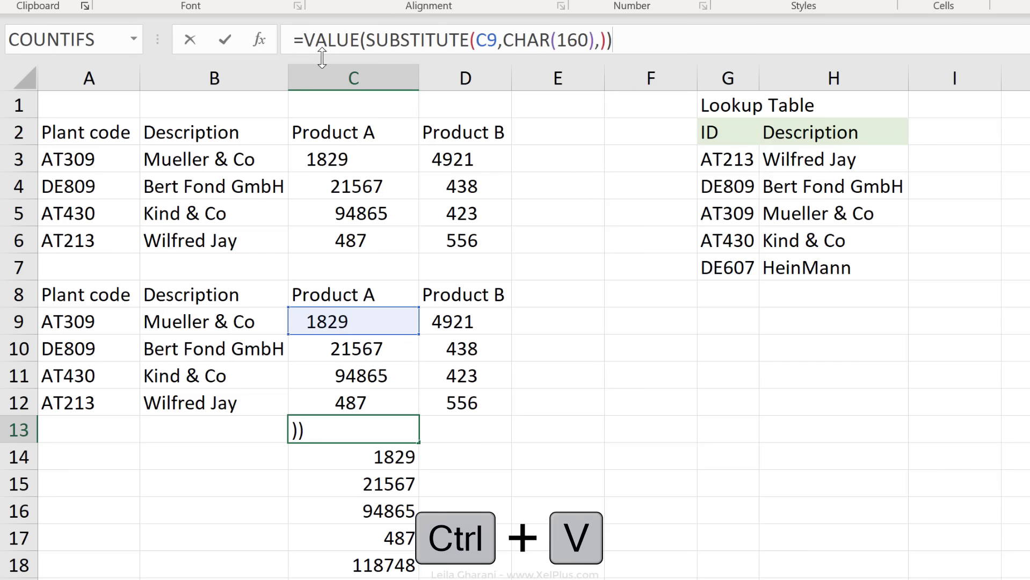
- Change the C9 reference in C13's formula to the range C9:C12
{"action": "left_click", "coordinate": [497, 39]}
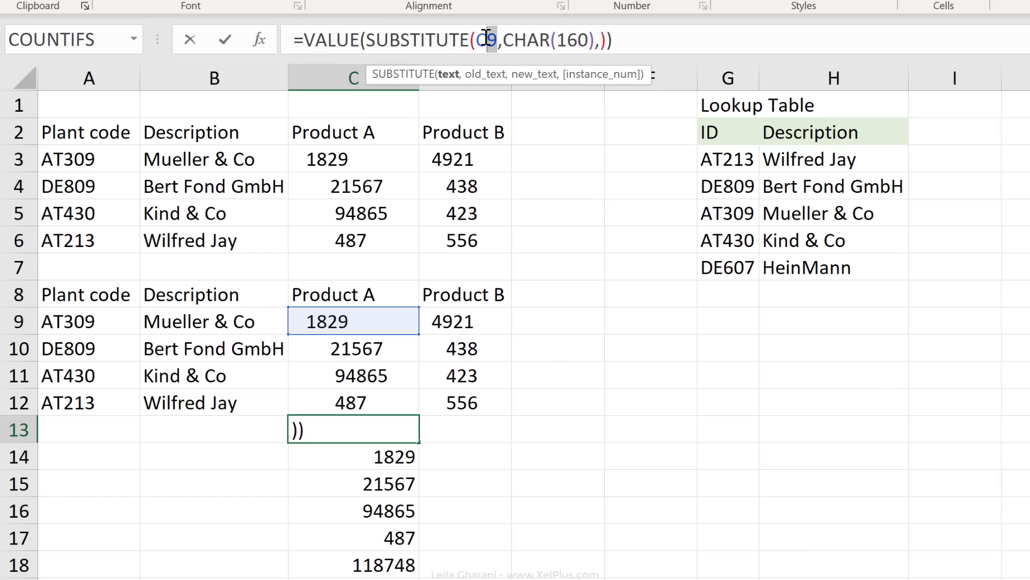
{"action": "key", "text": "BackSpace"}
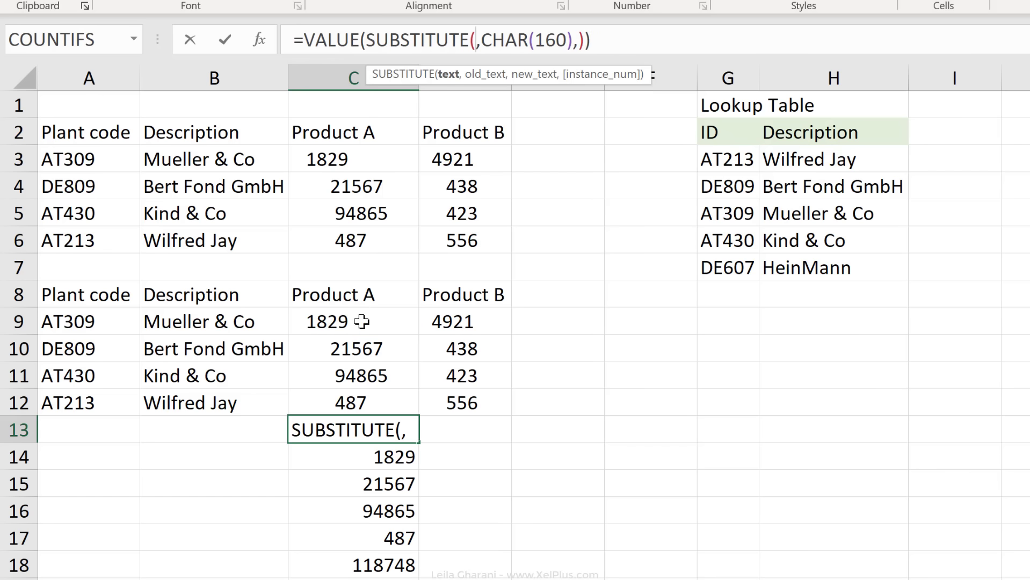
{"action": "left_click_drag", "start_coordinate": [361, 321], "coordinate": [356, 396]}
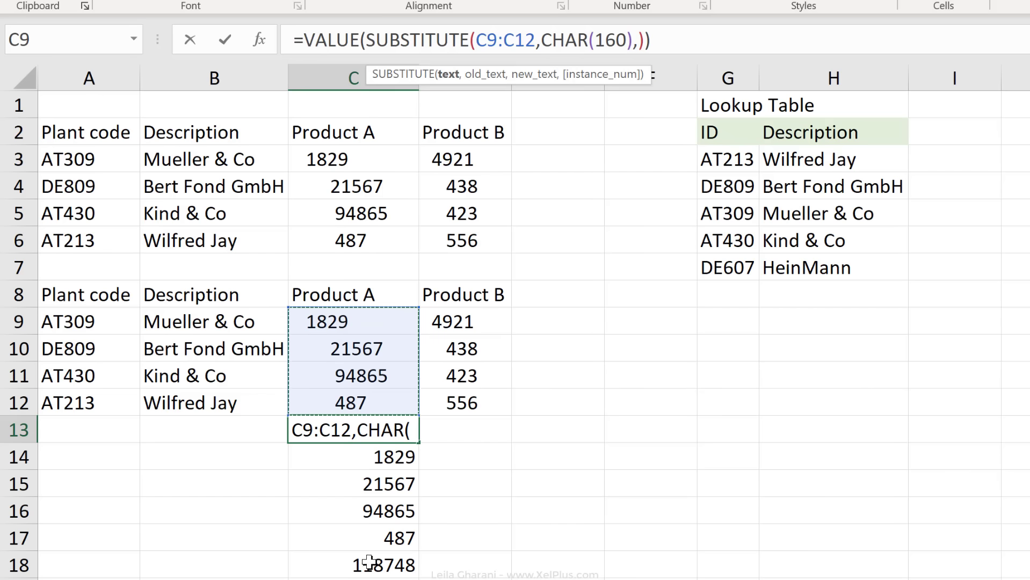
- Wrap C13's formula in SUM and commit it as an array formula, returning 118748
{"action": "left_click", "coordinate": [303, 40]}
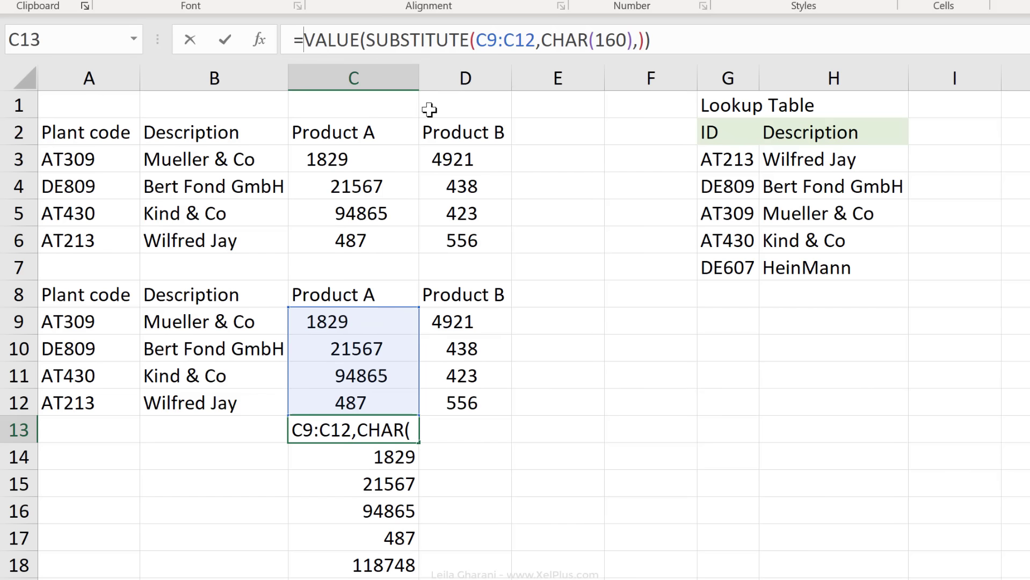
{"action": "type", "text": "sum("}
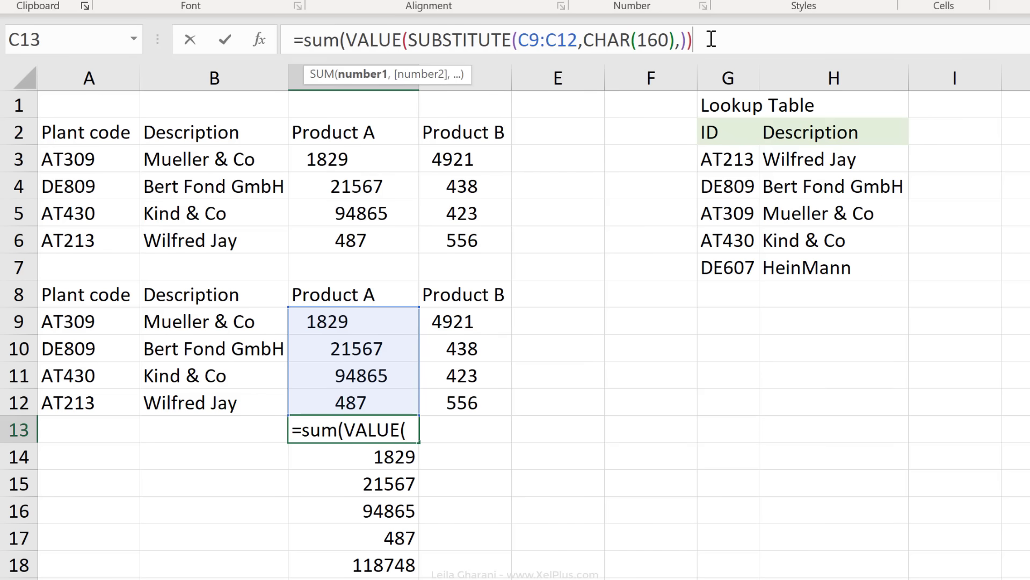
{"action": "type", "text": ")"}
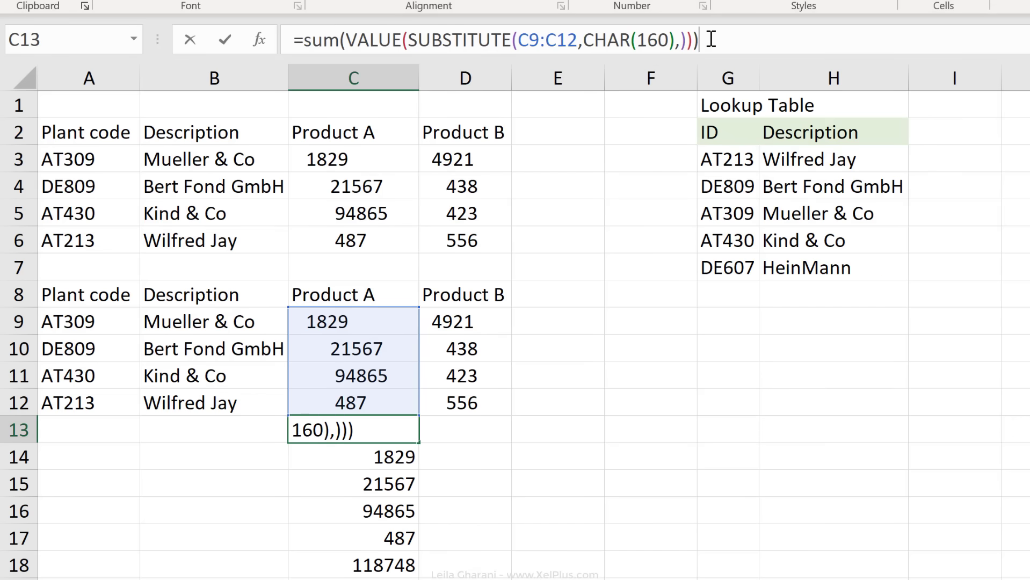
{"action": "key", "text": "Return"}
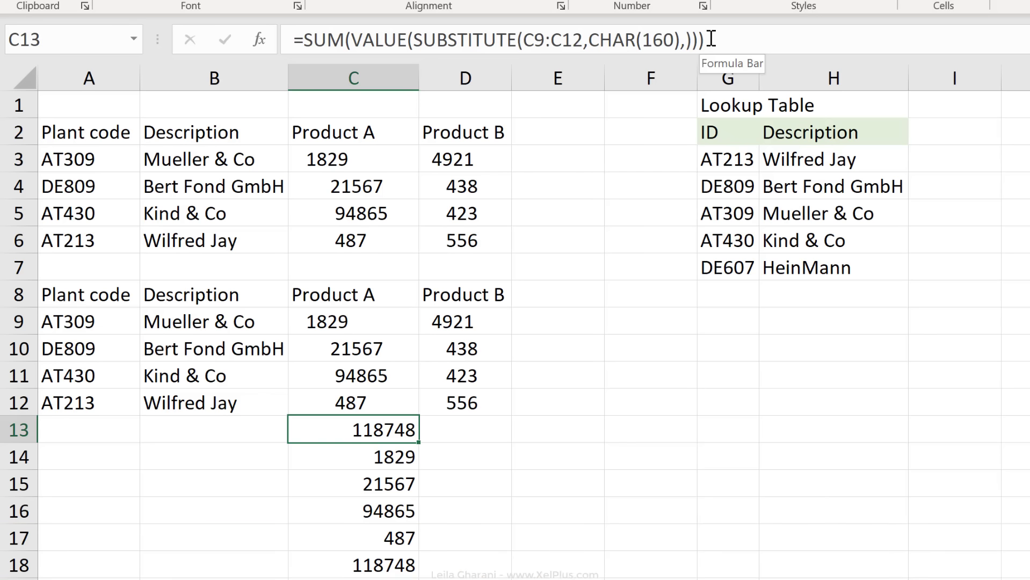
{"action": "left_click", "coordinate": [712, 39]}
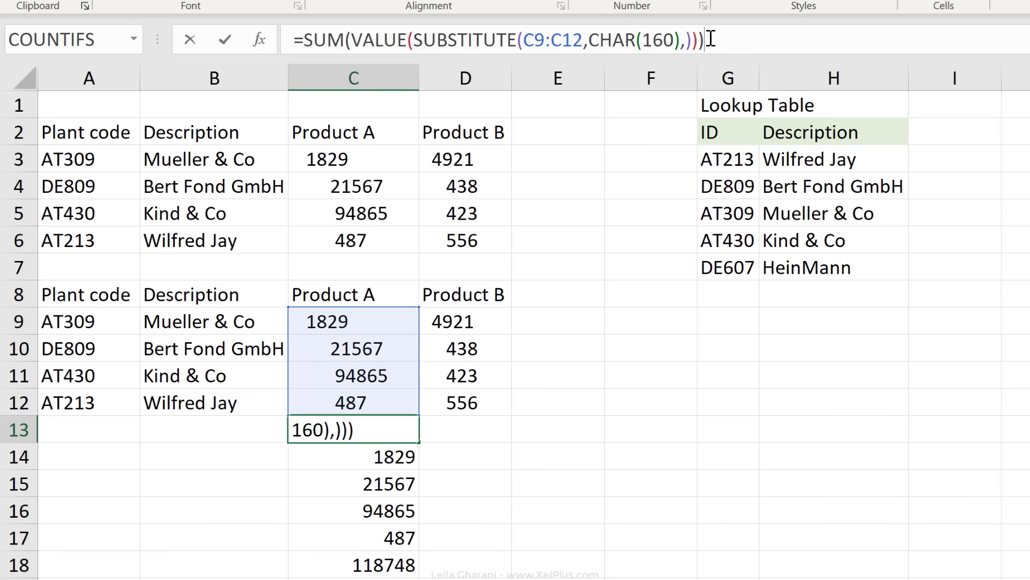
{"action": "key", "text": "ctrl+shift+Return"}
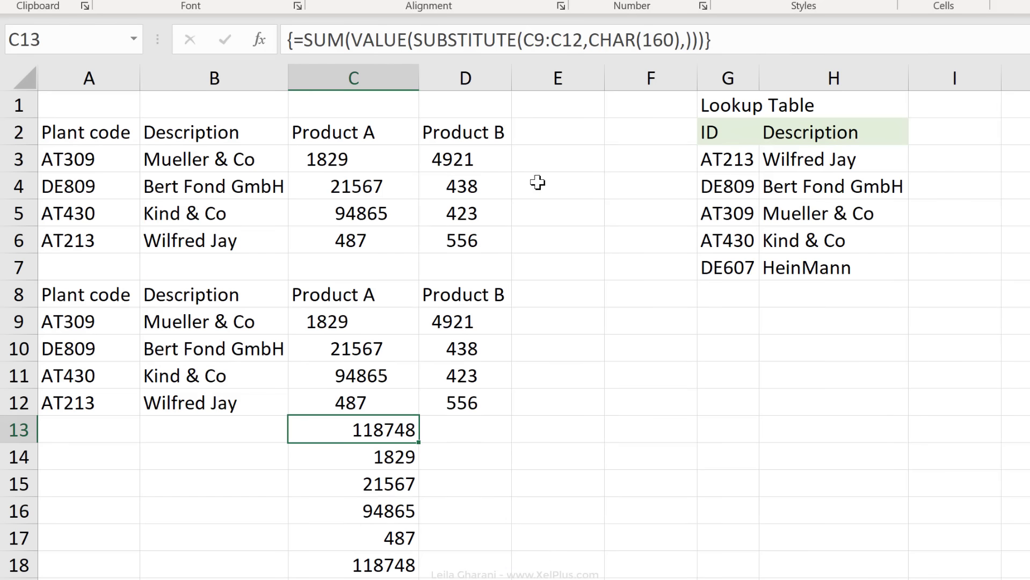
- Fill C13's array total right into D13, giving the Product B total 6338
{"action": "left_click_drag", "start_coordinate": [419, 442], "coordinate": [501, 438]}
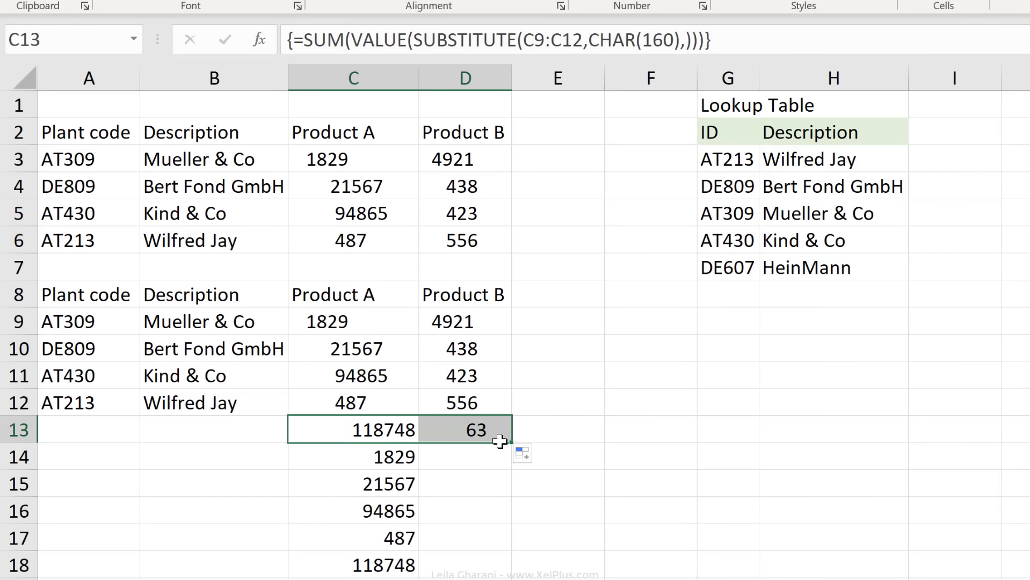
{"action": "left_click", "coordinate": [485, 437]}
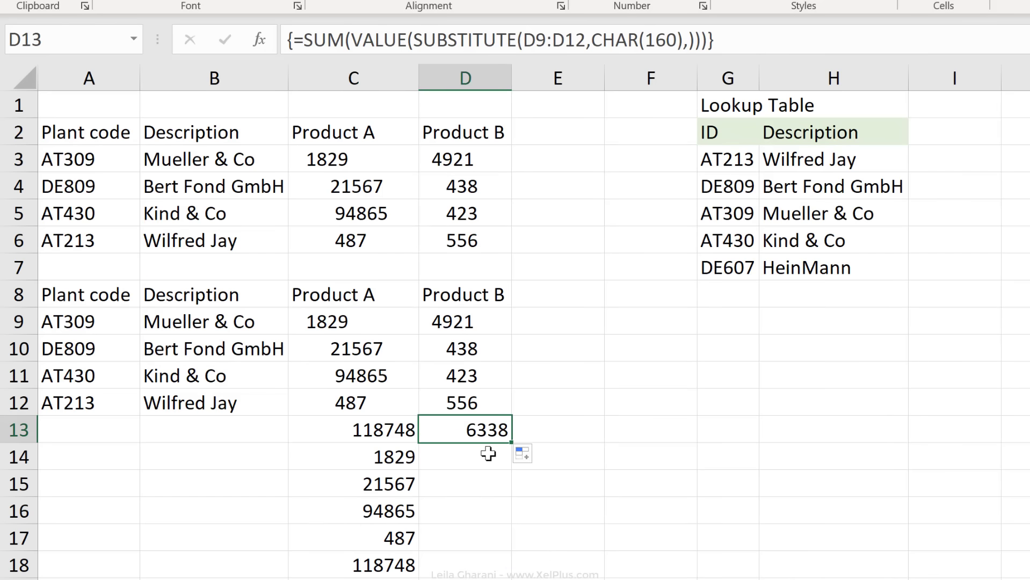